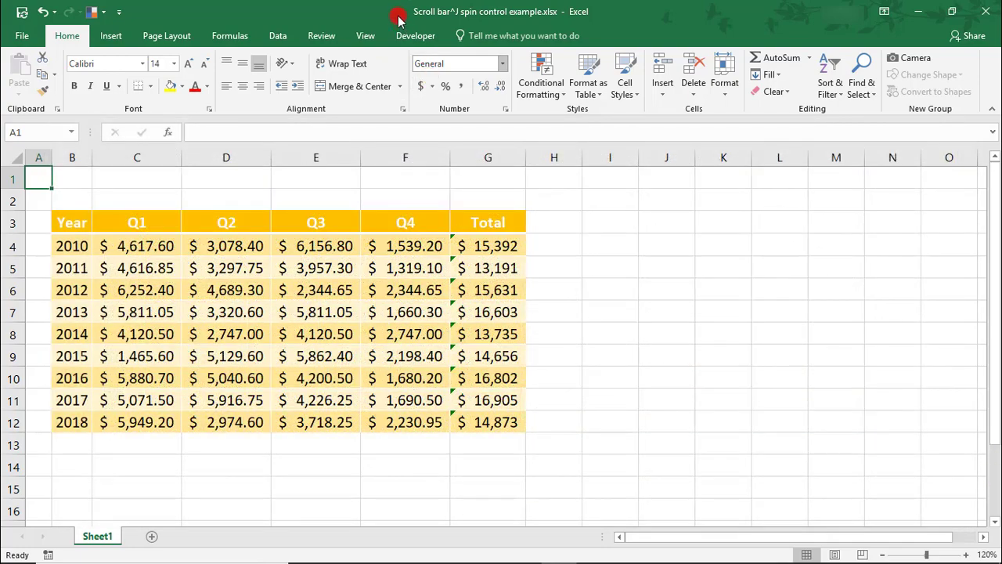
Show the Developer tab on the ribbon above the quarterly sales table.
{"action": "left_click", "coordinate": [412, 37]}
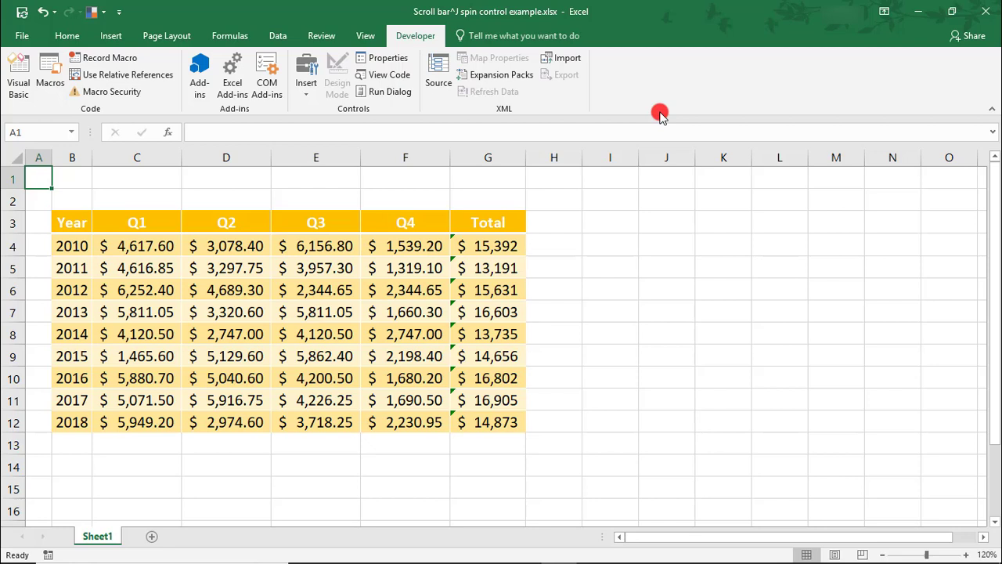
{"action": "right_click", "coordinate": [638, 75]}
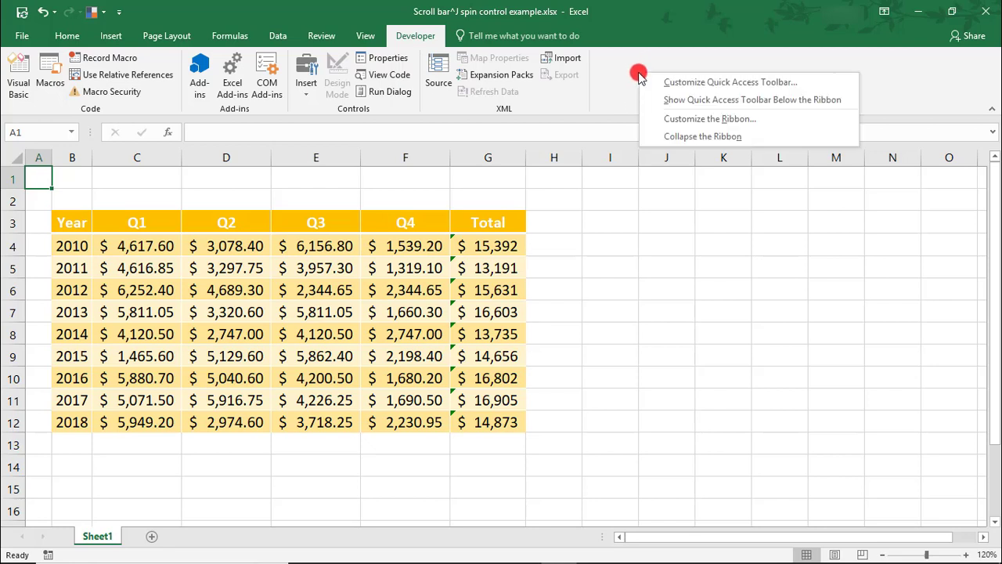
{"action": "left_click", "coordinate": [664, 119]}
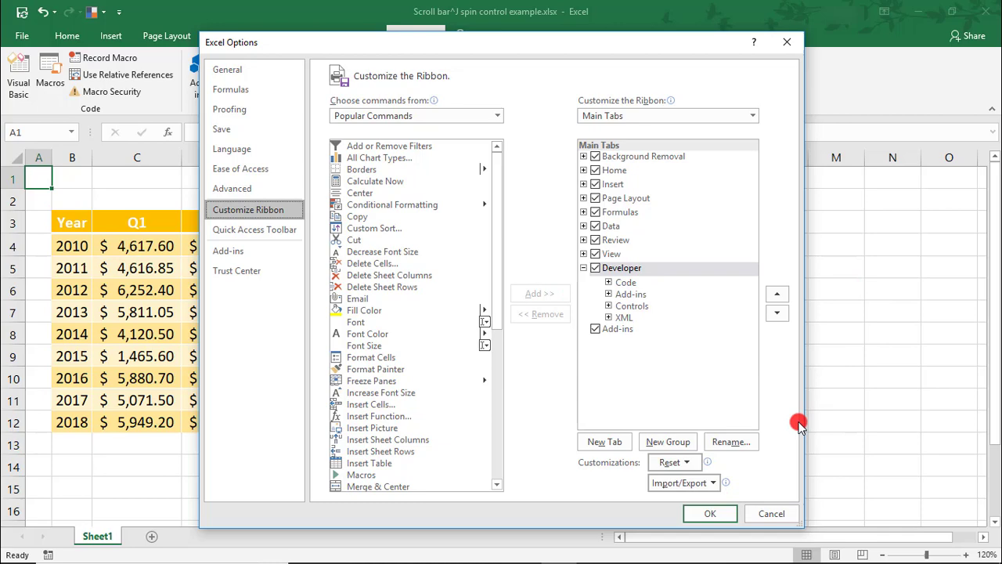
{"action": "left_click", "coordinate": [787, 43]}
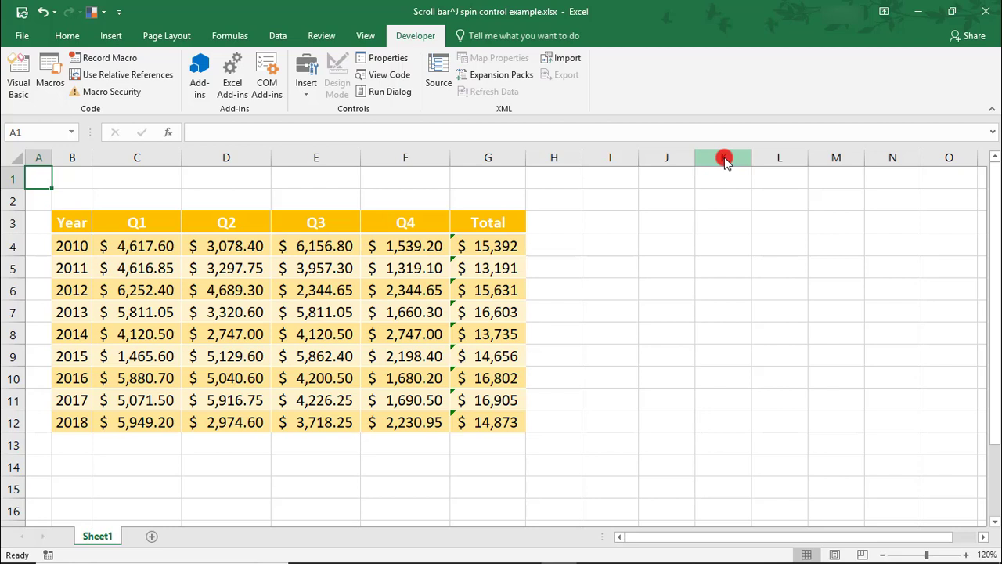
Undo the last change and select the sales table so it can move down to row 5.
{"action": "key", "text": "ctrl+z"}
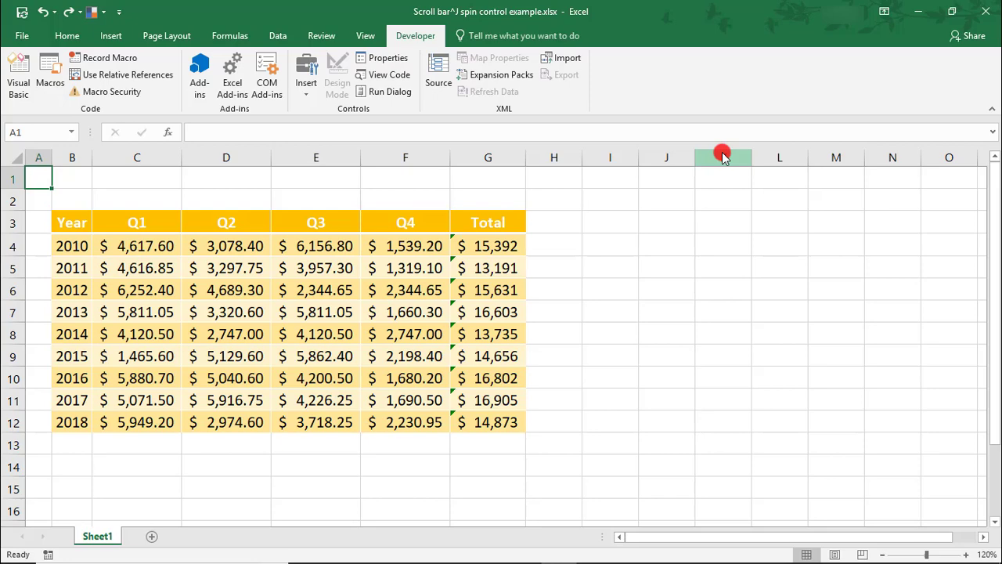
{"action": "mouse_move", "coordinate": [72, 222]}
{"action": "left_mouse_down"}
{"action": "mouse_move", "coordinate": [431, 279]}
{"action": "mouse_move", "coordinate": [487, 411]}
{"action": "mouse_move", "coordinate": [480, 463]}
{"action": "mouse_move", "coordinate": [471, 459]}
{"action": "left_mouse_up"}
Enter headers Year, Q1, Q2, Q3, Q4 in B1:F1 and the year 2010 in B2.
{"action": "left_click", "coordinate": [63, 177]}
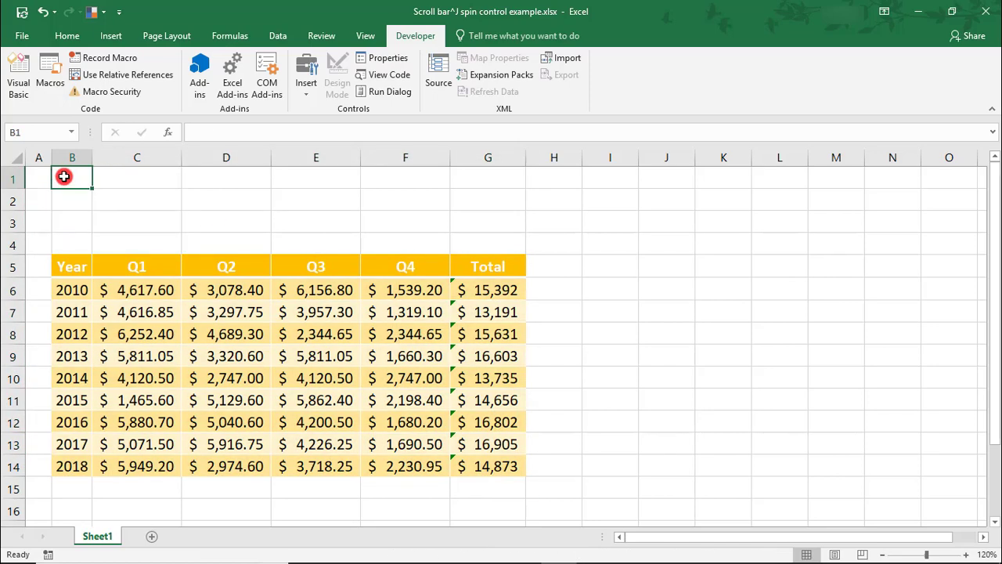
{"action": "type", "text": "Year"}
{"action": "key", "text": "Tab"}
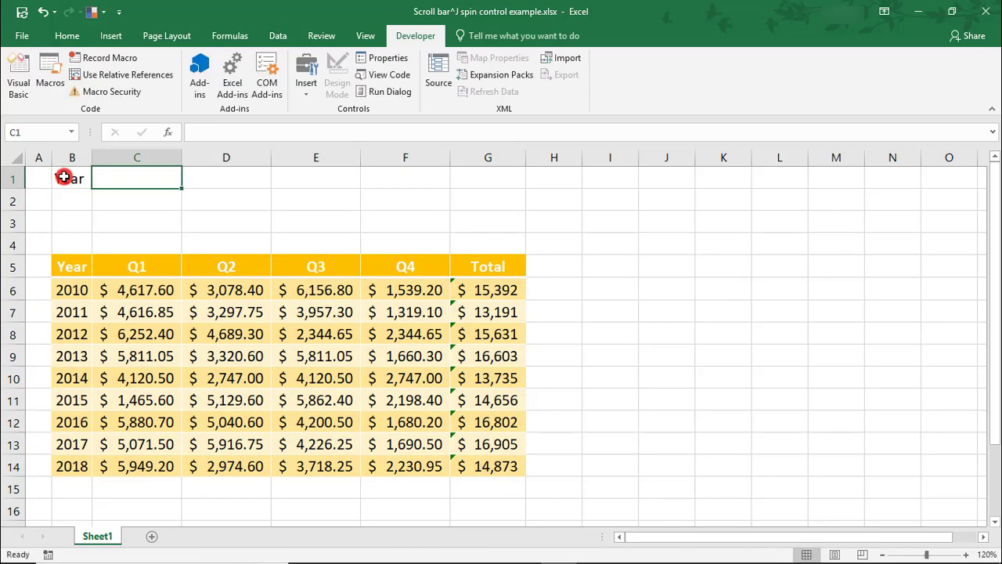
{"action": "type", "text": "Q1"}
{"action": "key", "text": "Tab"}
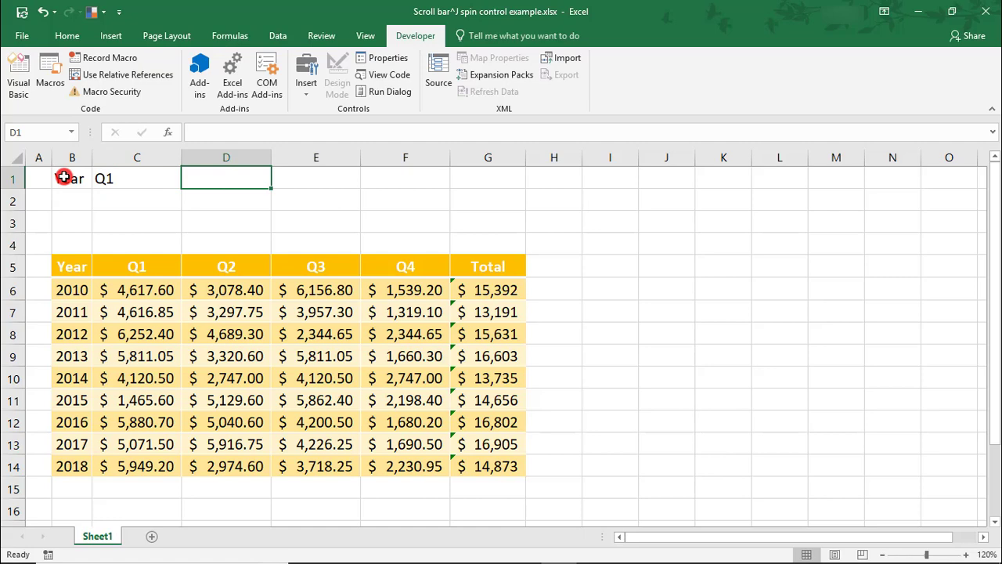
{"action": "type", "text": "Q2"}
{"action": "key", "text": "Tab"}
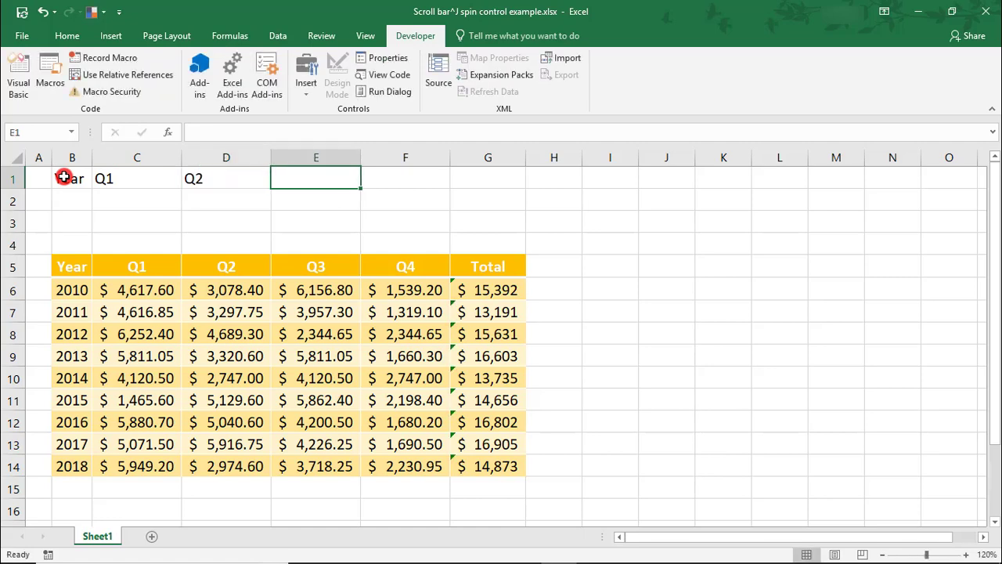
{"action": "type", "text": "Q"}
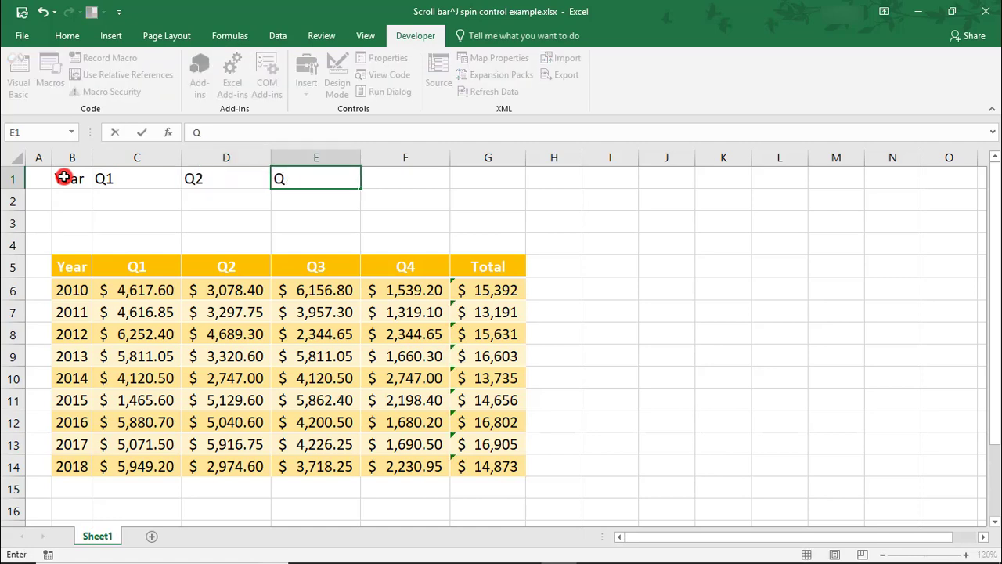
{"action": "type", "text": "3"}
{"action": "key", "text": "Tab"}
{"action": "type", "text": "Q4"}
{"action": "key", "text": "Left"}
{"action": "key", "text": "Left"}
{"action": "key", "text": "Left"}
{"action": "key", "text": "Left"}
{"action": "key", "text": "Down"}
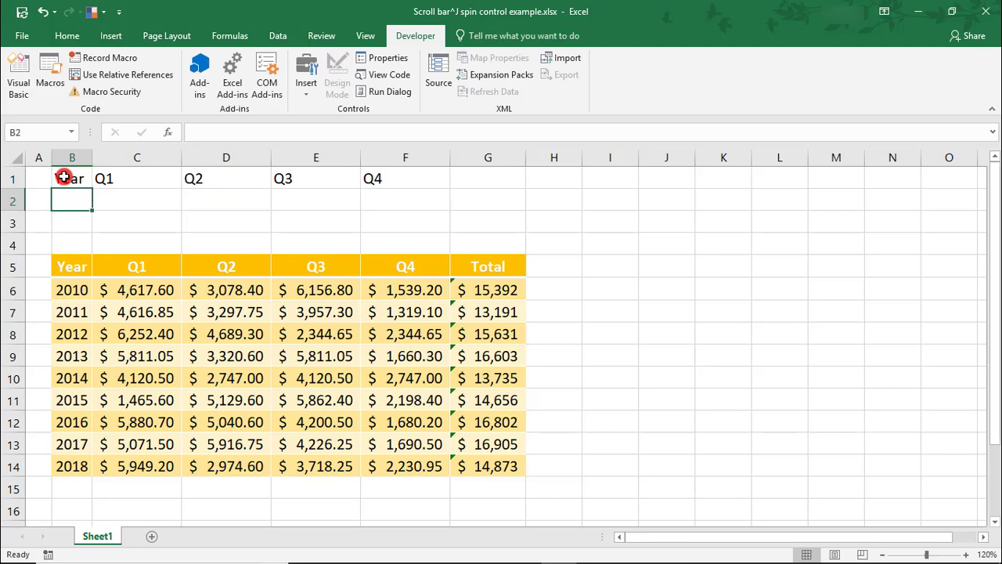
{"action": "type", "text": "2010"}
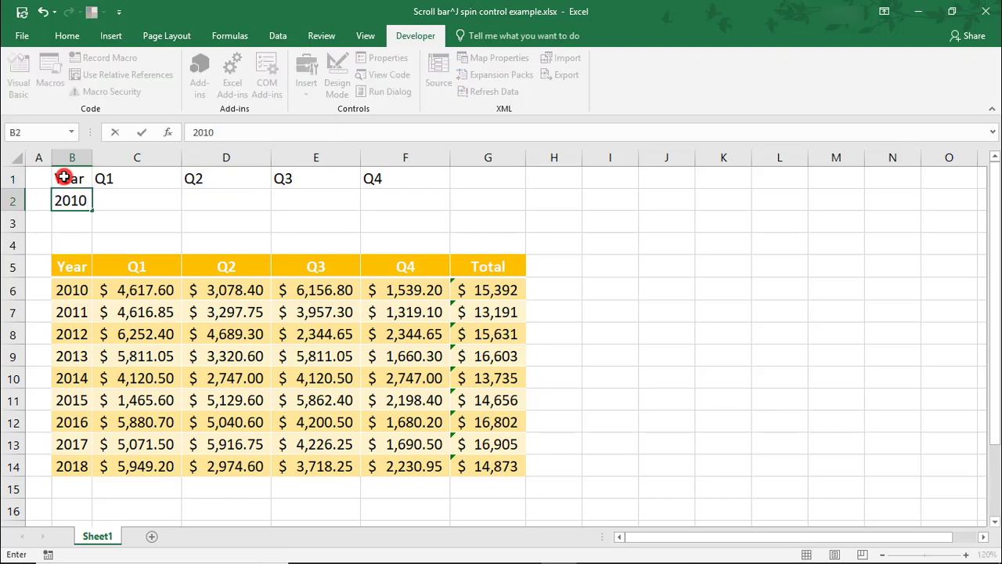
{"action": "key", "text": "Tab"}
Enter =VLOOKUP(B2,B5:F14,2,FALSE) in C2 to fetch the Q1 value.
{"action": "type", "text": "=v"}
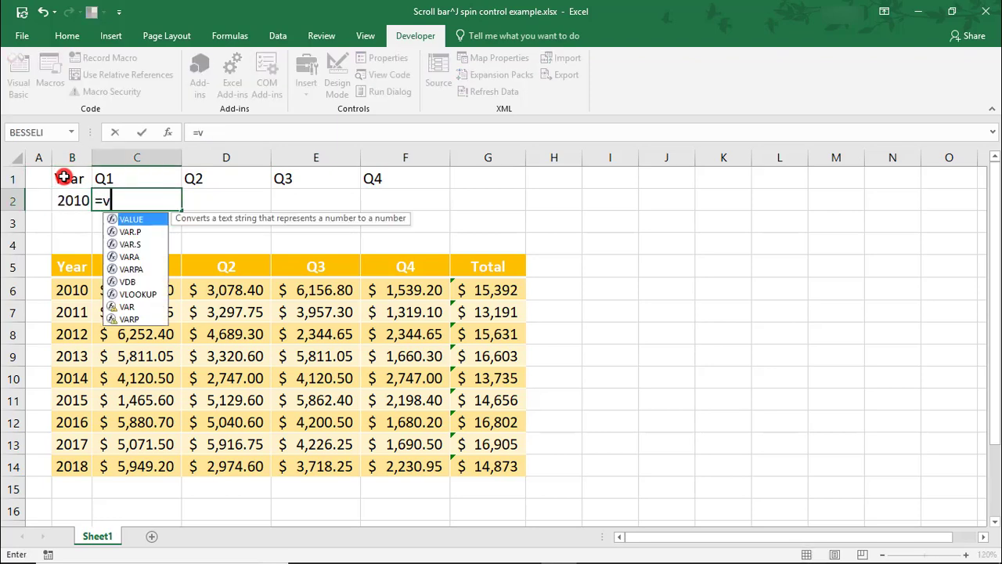
{"action": "type", "text": "l"}
{"action": "key", "text": "Tab"}
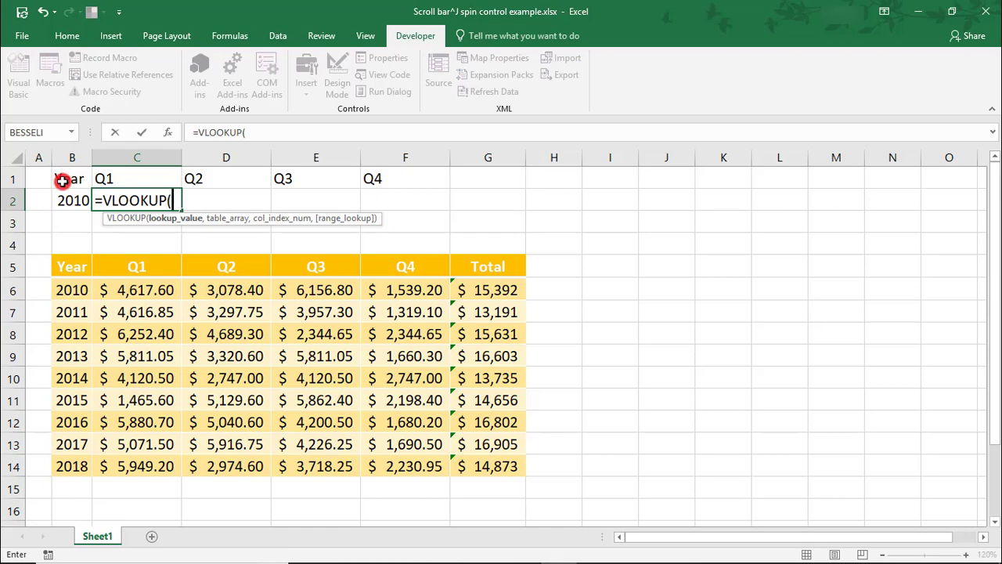
{"action": "left_click", "coordinate": [61, 198]}
{"action": "type", "text": ","}
{"action": "left_click_drag", "start_coordinate": [73, 266], "coordinate": [412, 460]}
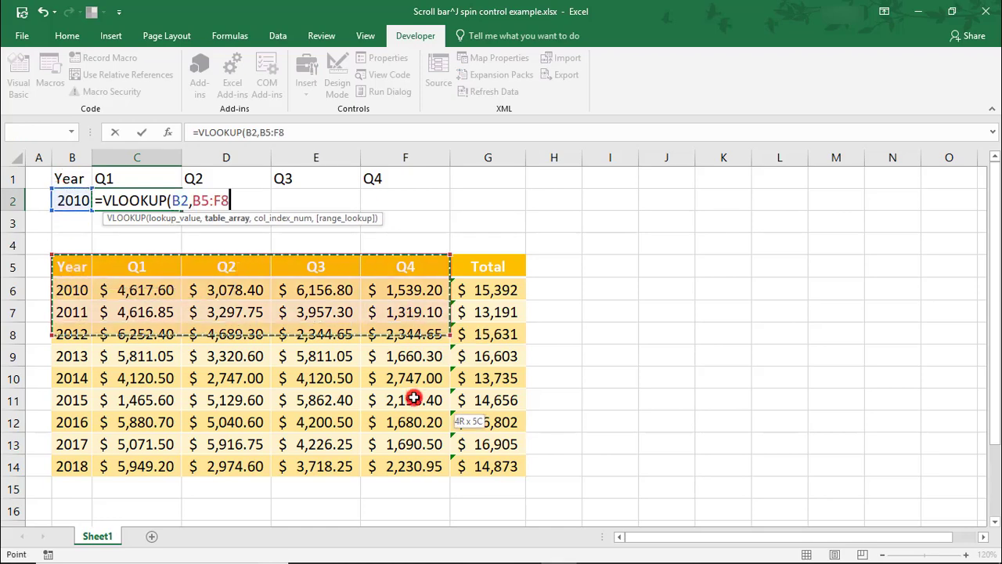
{"action": "type", "text": ",2,"}
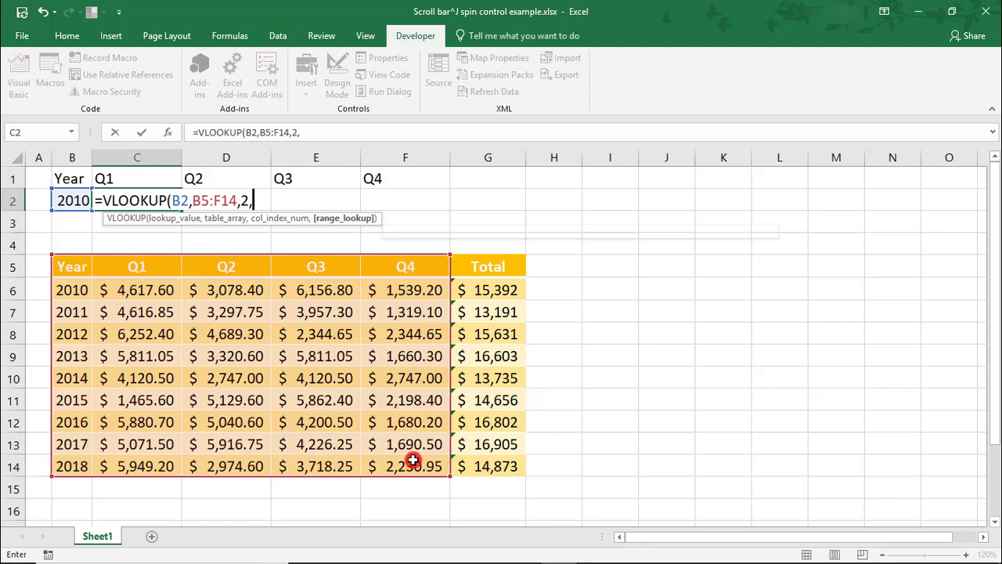
{"action": "type", "text": "false"}
{"action": "key", "text": "Return"}
{"action": "key", "text": "Up"}
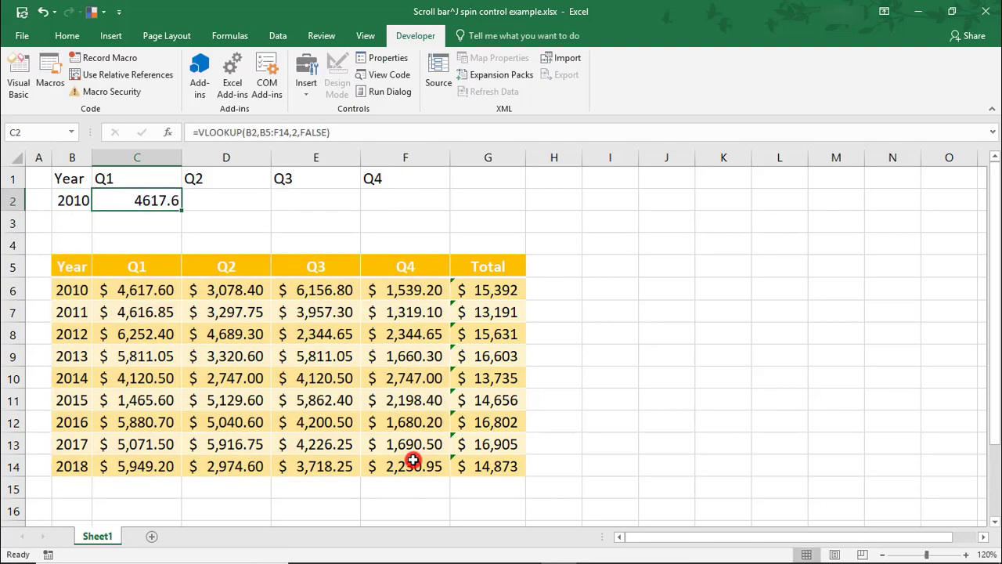
{"action": "key", "text": "Right"}
Build the Q2 VLOOKUP in D2 on B2 and range B5:F14, then select C2:F2.
{"action": "type", "text": "=vl"}
{"action": "key", "text": "Tab"}
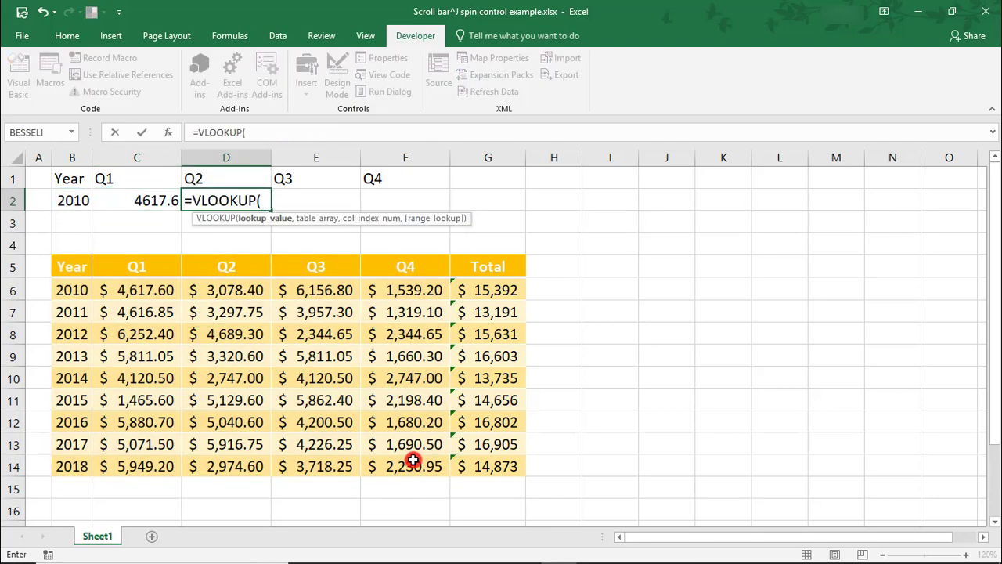
{"action": "type", "text": "b2,"}
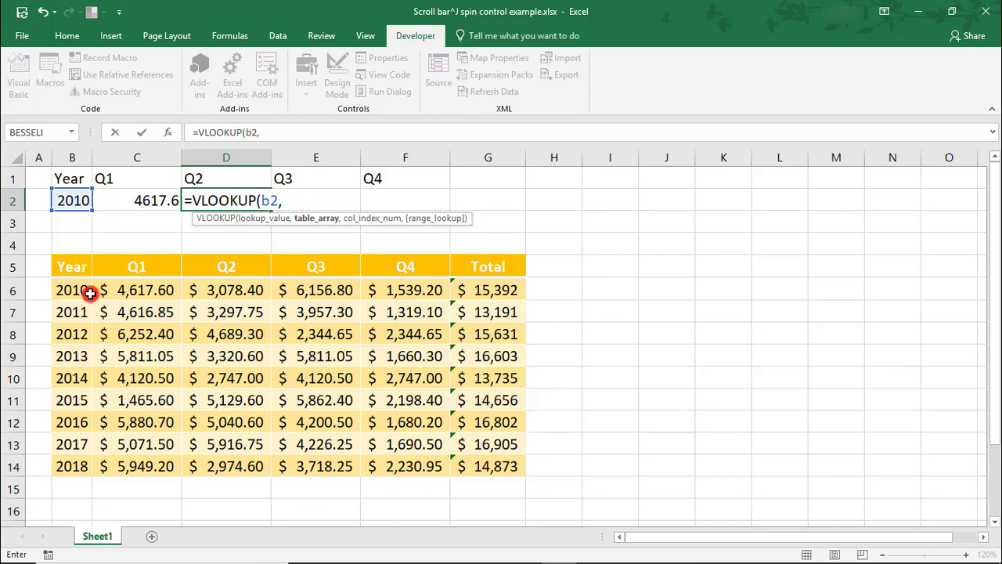
{"action": "left_click", "coordinate": [73, 266]}
{"action": "left_click_drag", "start_coordinate": [209, 288], "coordinate": [391, 460]}
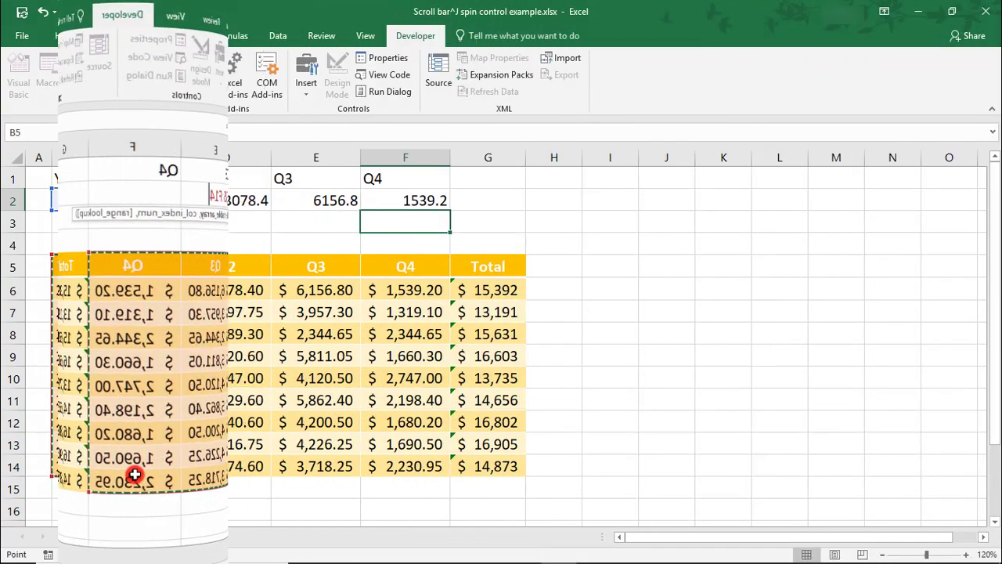
{"action": "left_click_drag", "start_coordinate": [148, 200], "coordinate": [403, 205]}
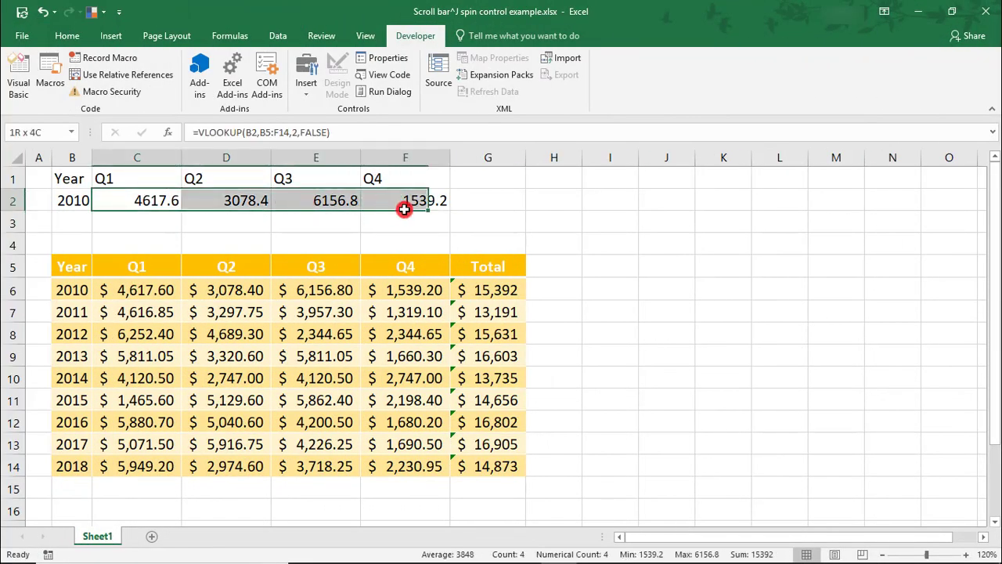
Format C2:F2 as Accounting and decrease decimals to show whole dollars.
{"action": "left_click", "coordinate": [84, 39]}
{"action": "left_click", "coordinate": [420, 87]}
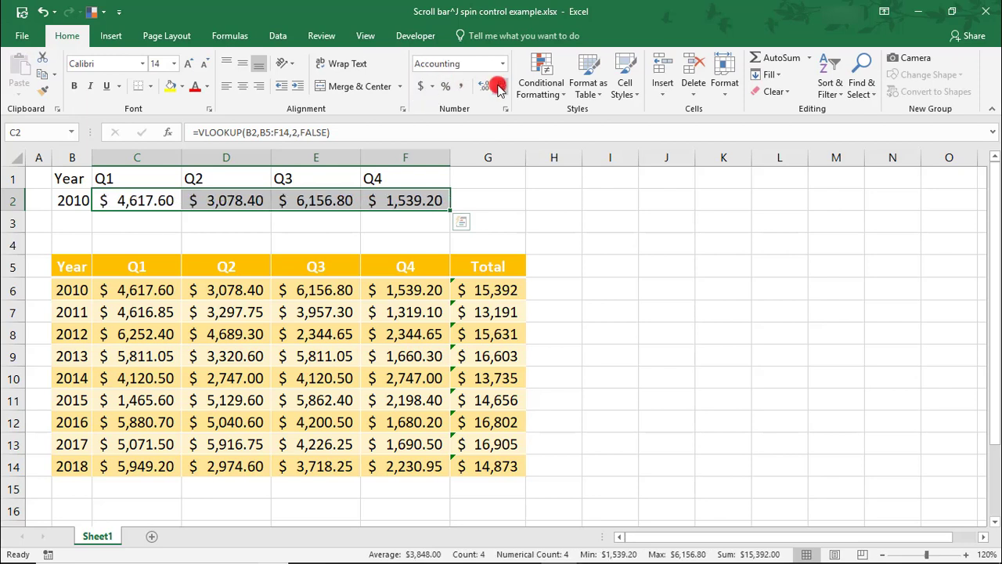
{"action": "left_click", "coordinate": [498, 86]}
{"action": "left_click", "coordinate": [498, 86]}
Bold the headers in B1:F1 and select the quarter headers and values C1:F2.
{"action": "left_click_drag", "start_coordinate": [71, 178], "coordinate": [375, 178]}
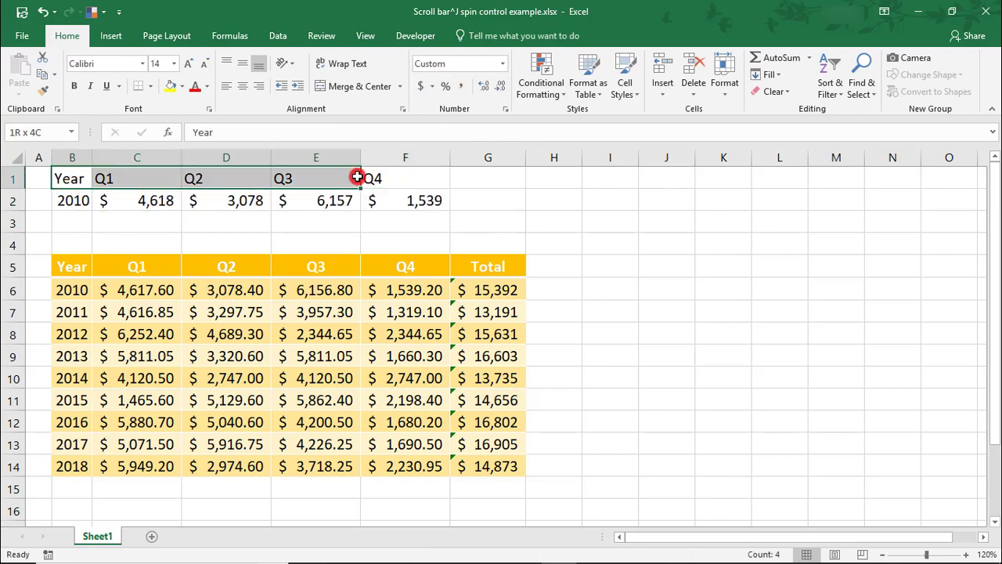
{"action": "key", "text": "ctrl+b"}
{"action": "left_click", "coordinate": [36, 179]}
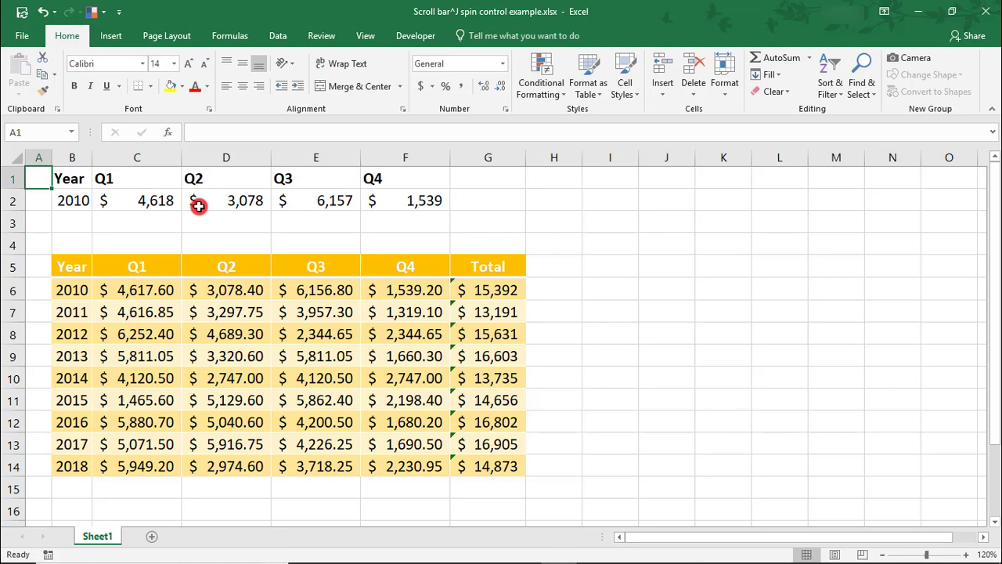
{"action": "mouse_move", "coordinate": [149, 174]}
{"action": "left_mouse_down"}
{"action": "mouse_move", "coordinate": [173, 201]}
{"action": "mouse_move", "coordinate": [396, 193]}
{"action": "left_mouse_up"}
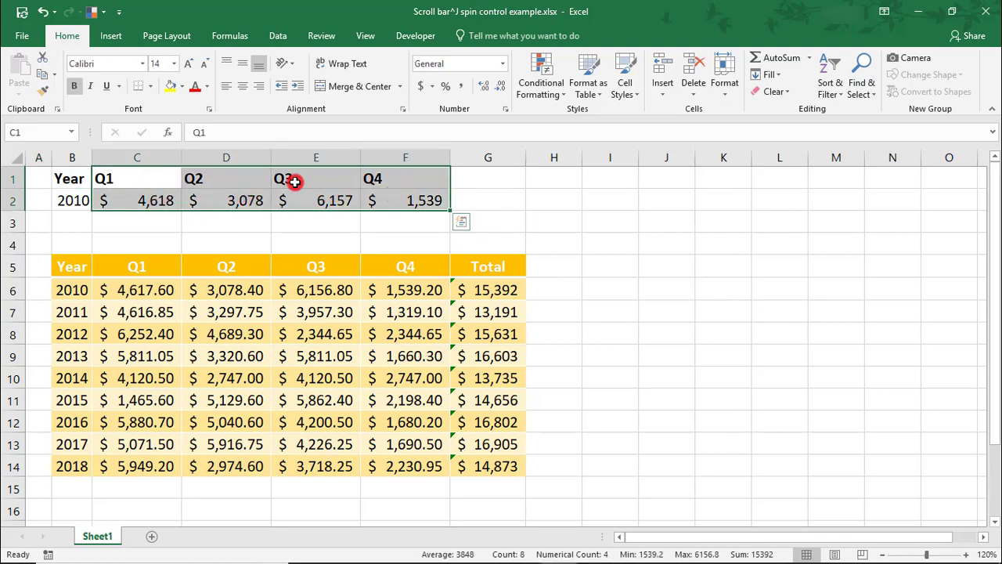
Insert a Clustered Column chart via Recommended Charts and move it over columns H–O.
{"action": "left_click", "coordinate": [110, 35]}
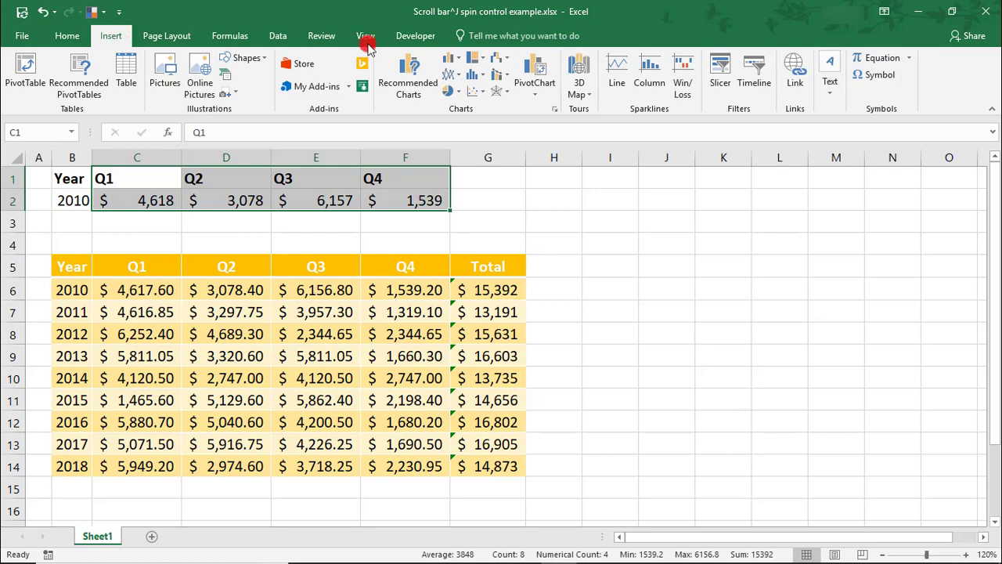
{"action": "left_click", "coordinate": [406, 92]}
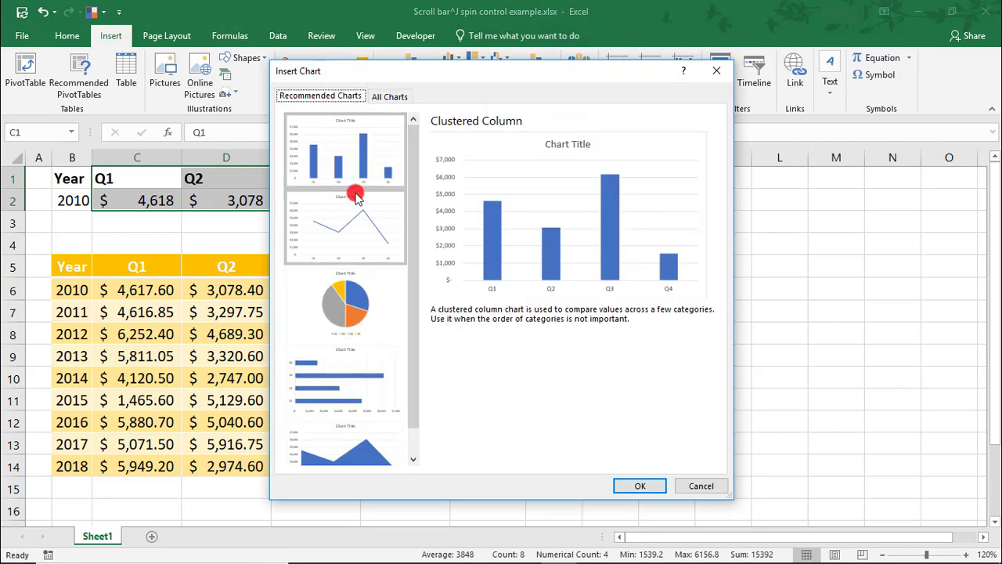
{"action": "left_click", "coordinate": [637, 484]}
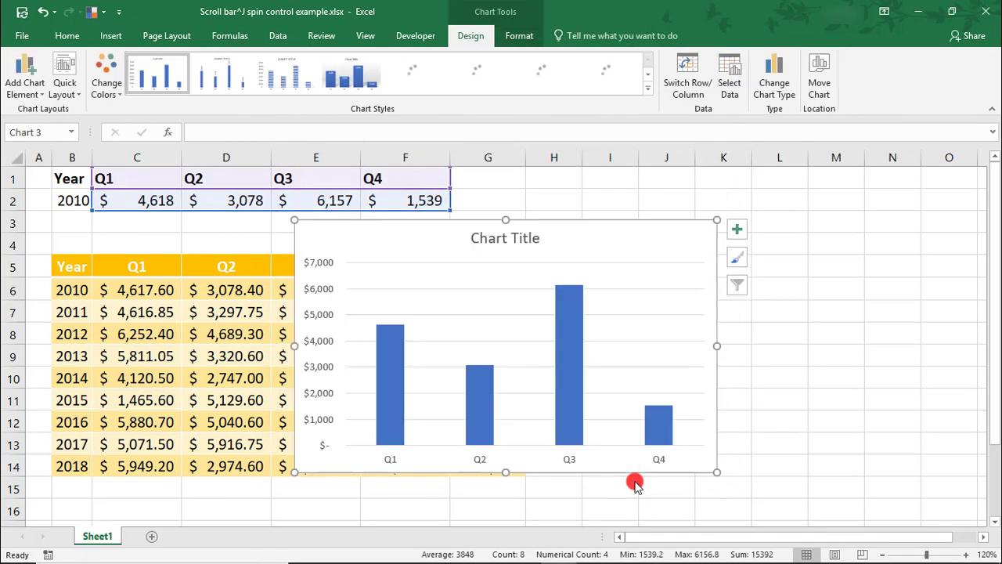
{"action": "mouse_move", "coordinate": [427, 239]}
{"action": "left_mouse_down"}
{"action": "mouse_move", "coordinate": [662, 223]}
{"action": "mouse_move", "coordinate": [681, 202]}
{"action": "left_mouse_up"}
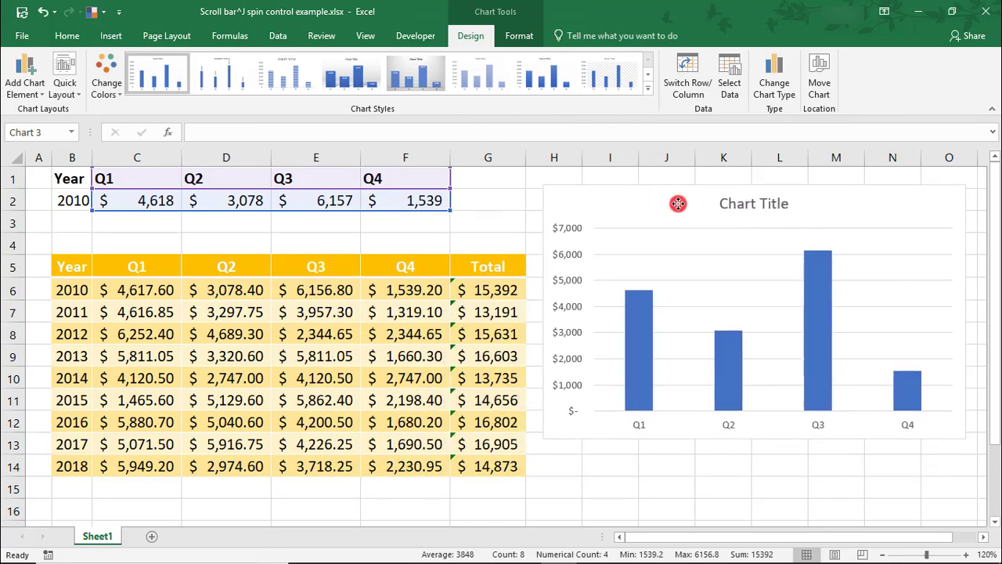
Set the chart title to the formula =B2 so it displays 2010.
{"action": "left_click", "coordinate": [747, 214]}
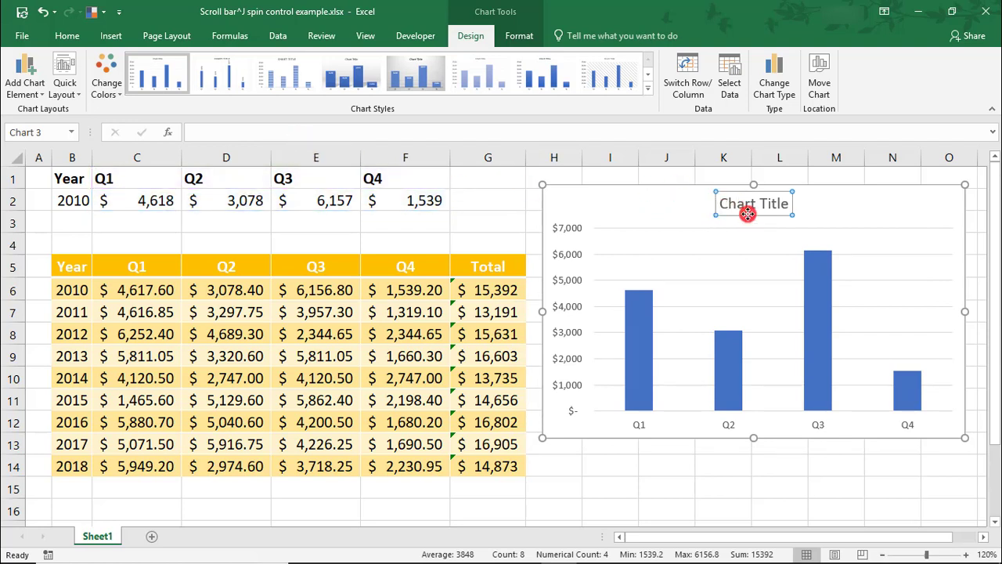
{"action": "left_click", "coordinate": [211, 130]}
{"action": "type", "text": "="}
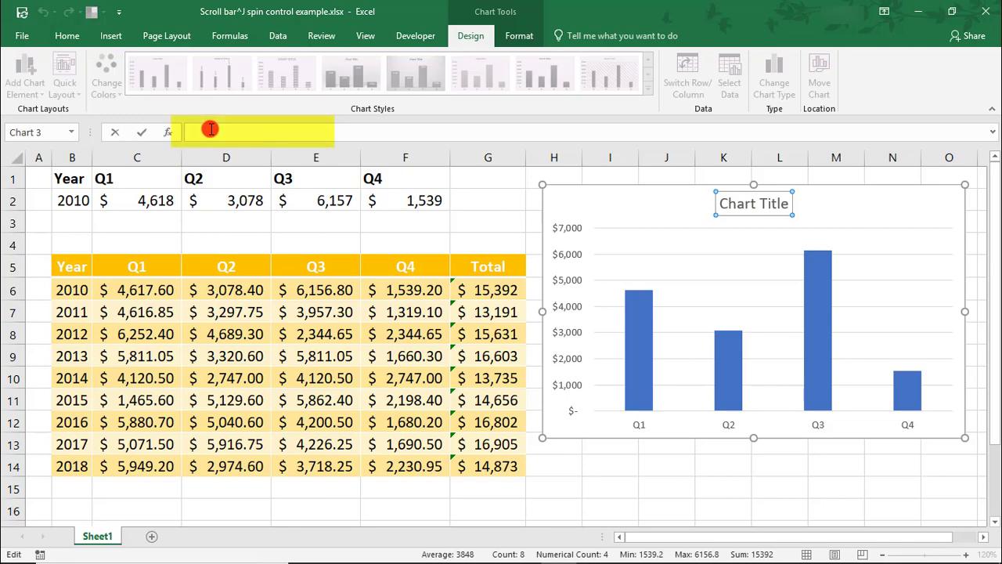
{"action": "left_click", "coordinate": [67, 201]}
{"action": "key", "text": "Return"}
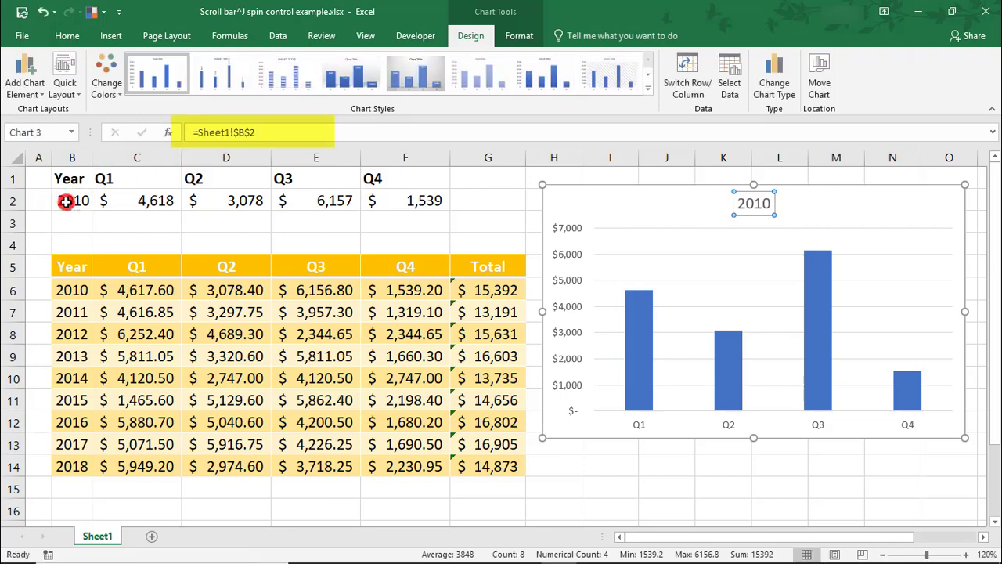
{"action": "key", "text": "Escape"}
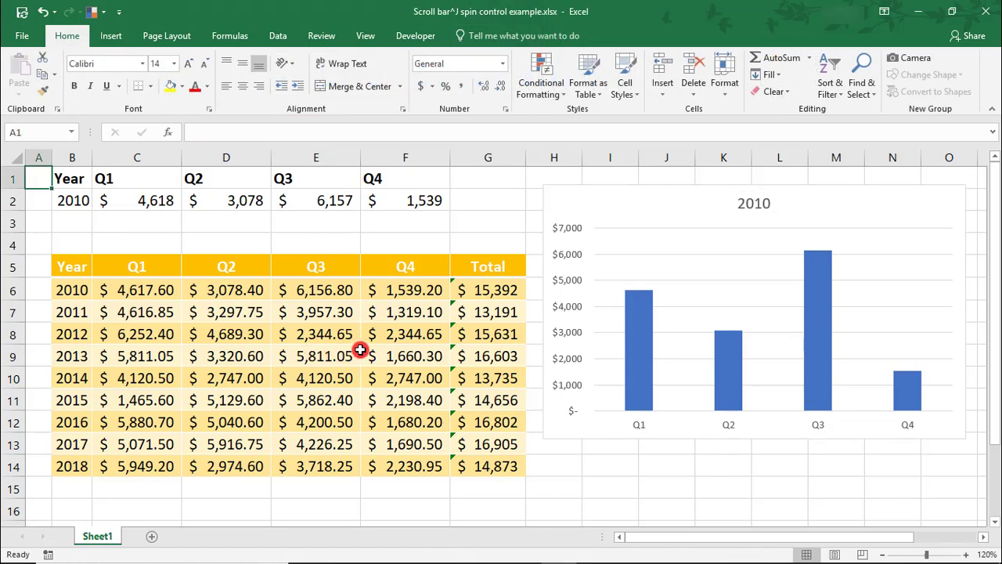
Draw a Form Controls spin button over cell A1 from the Developer tab.
{"action": "left_click", "coordinate": [409, 38]}
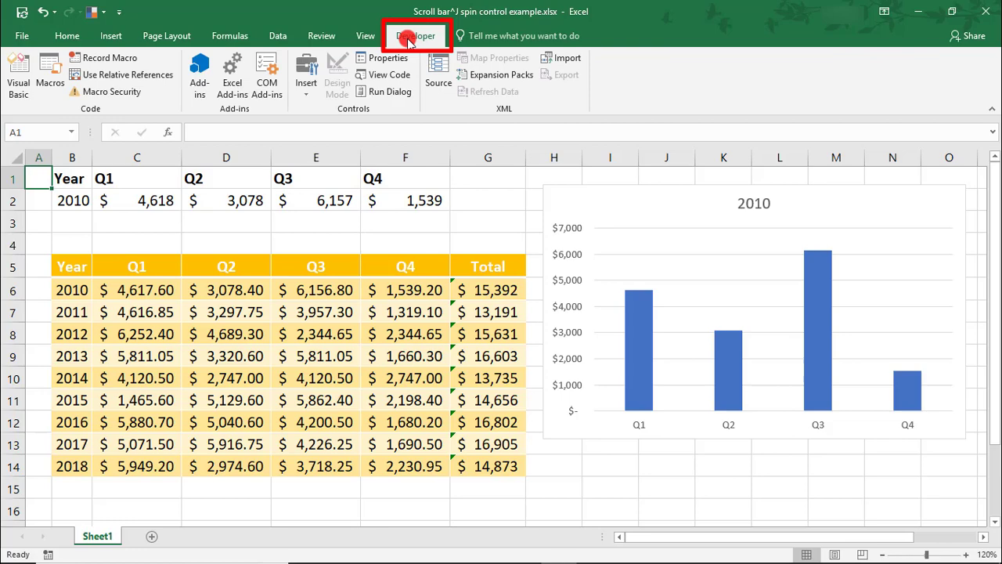
{"action": "left_click", "coordinate": [307, 78]}
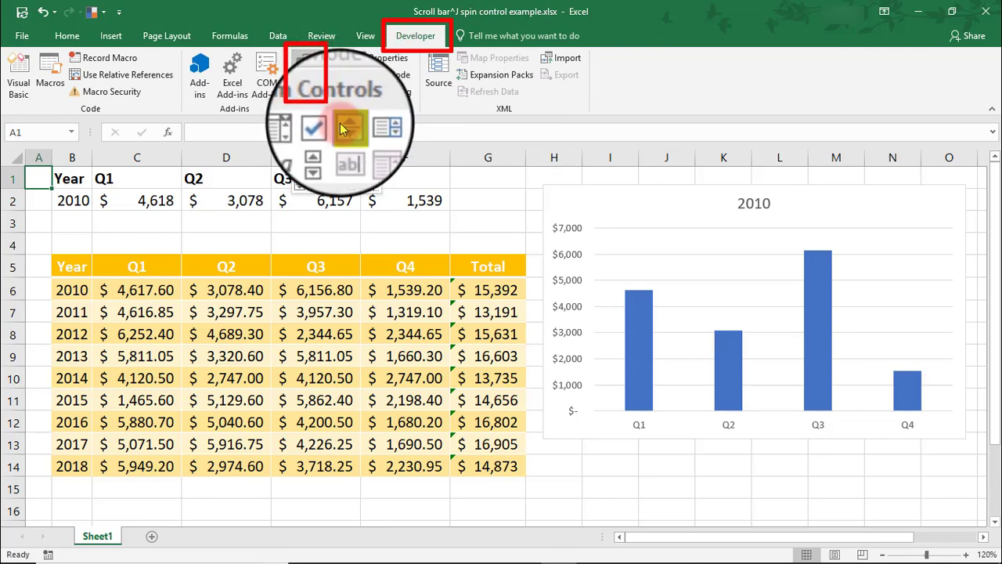
{"action": "left_click", "coordinate": [335, 119]}
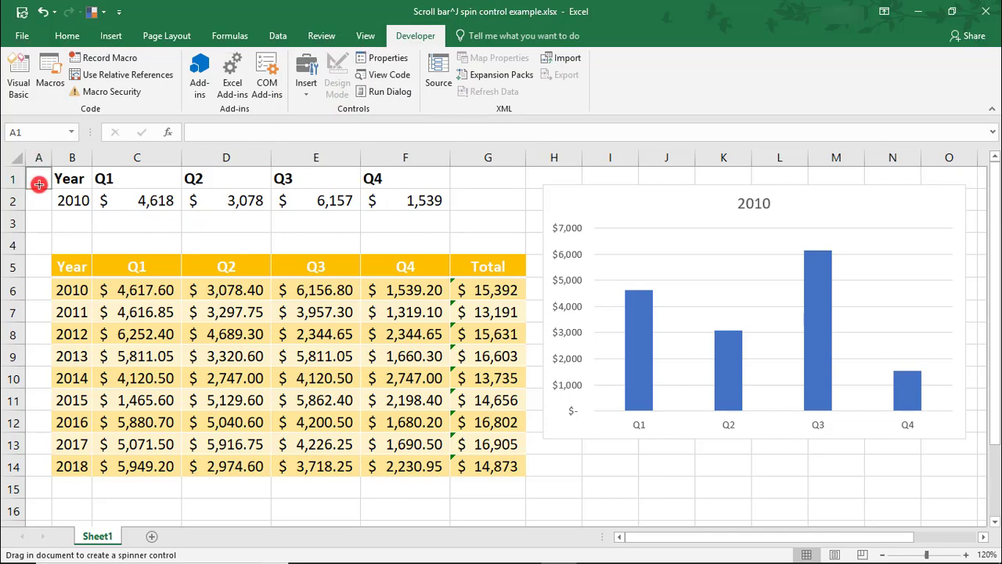
{"action": "left_click_drag", "start_coordinate": [40, 185], "coordinate": [27, 169]}
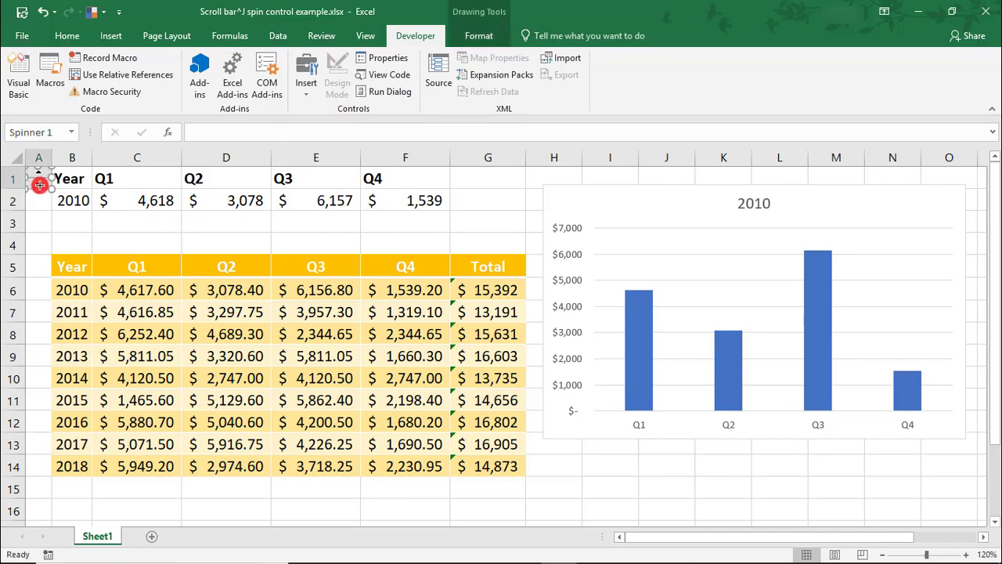
{"action": "left_click", "coordinate": [42, 201]}
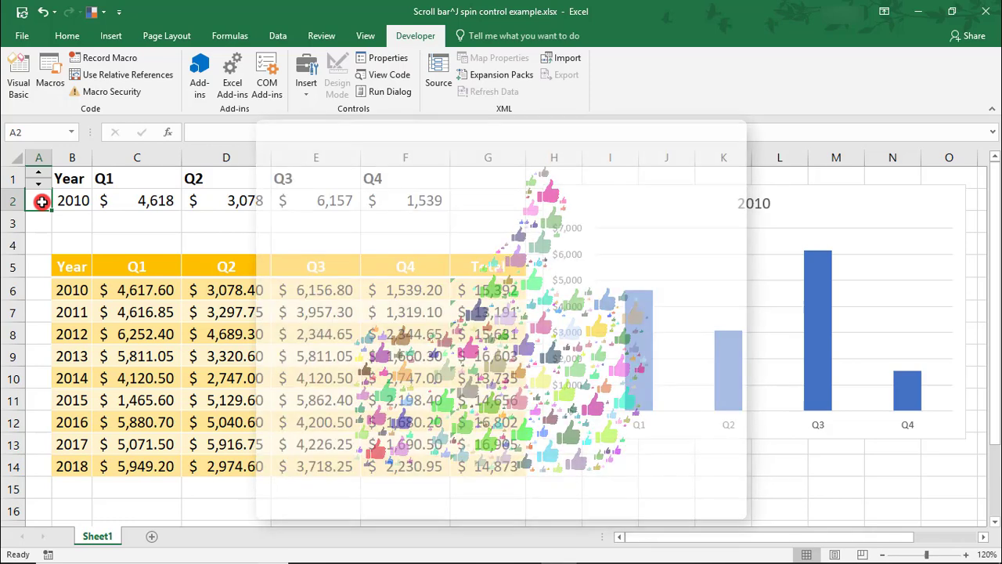
Set the spin button to minimum 2010, maximum 2018, increment 1, linked to $B$2.
{"action": "right_click", "coordinate": [39, 186]}
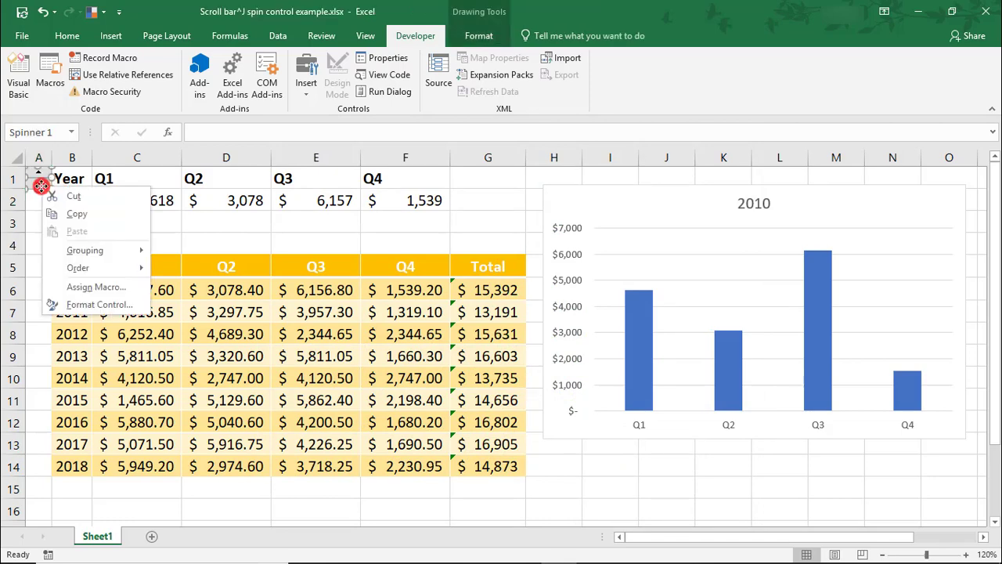
{"action": "left_click", "coordinate": [80, 304]}
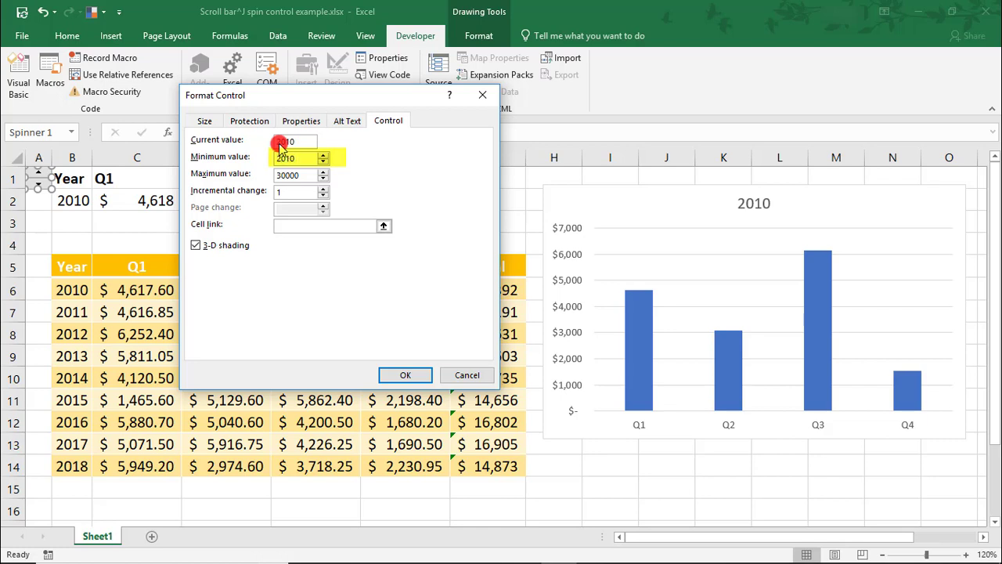
{"action": "key", "text": "Tab"}
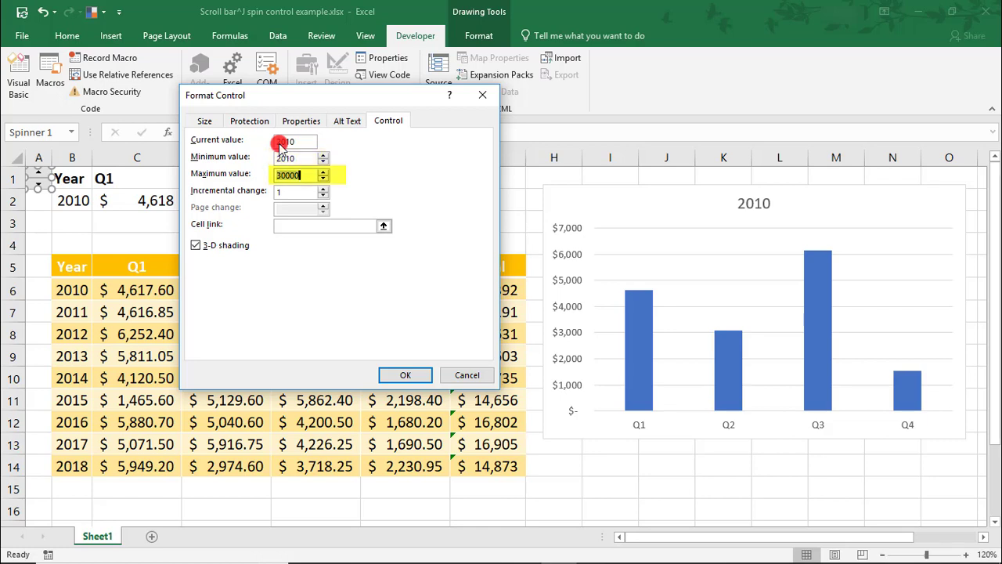
{"action": "type", "text": "2018"}
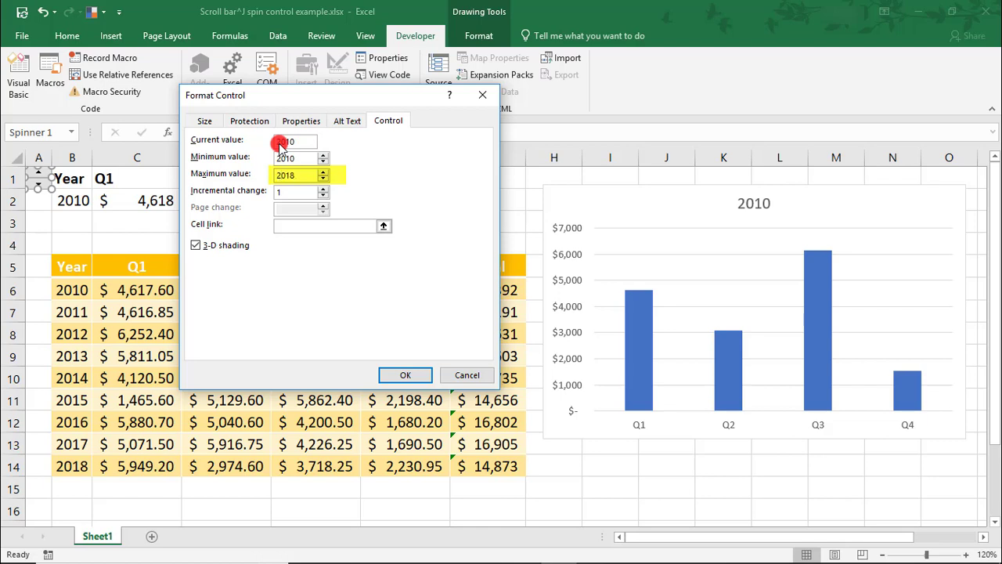
{"action": "key", "text": "Tab"}
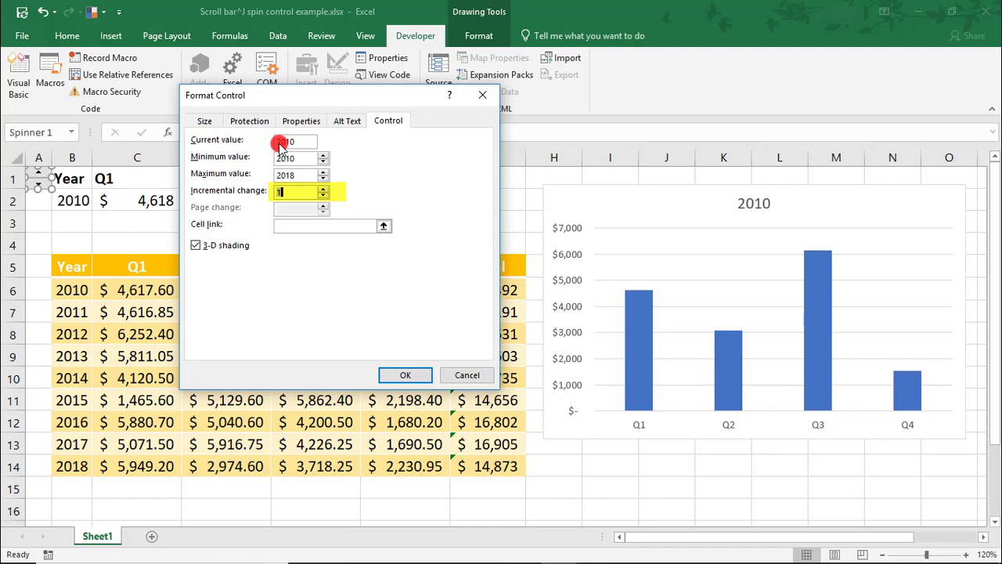
{"action": "left_click", "coordinate": [308, 225]}
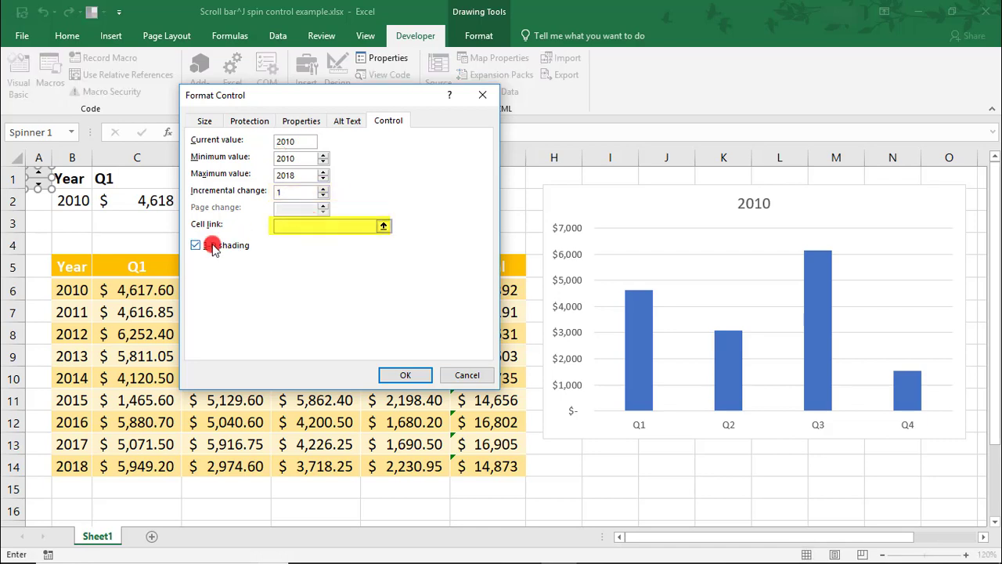
{"action": "left_click", "coordinate": [81, 202]}
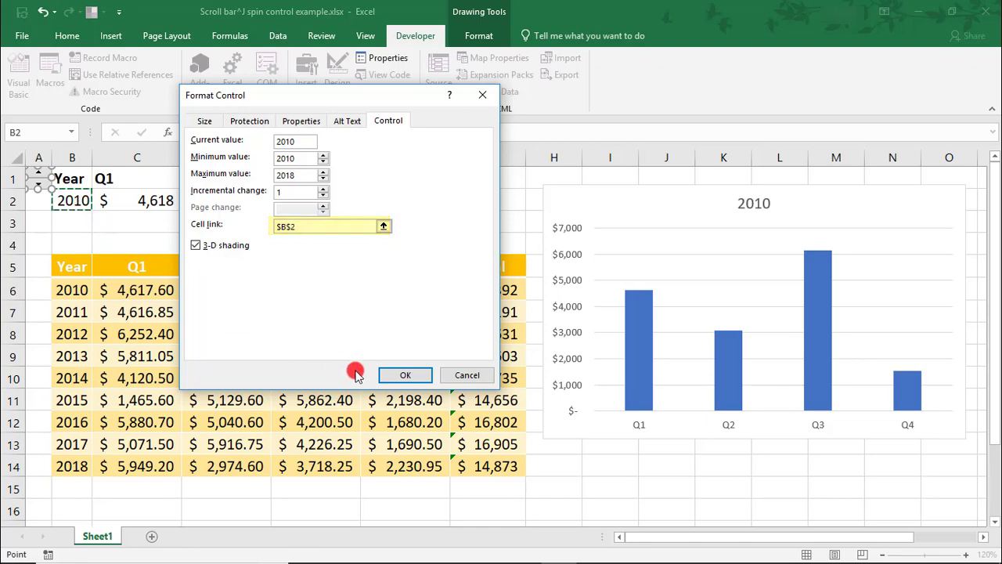
{"action": "left_click", "coordinate": [403, 374]}
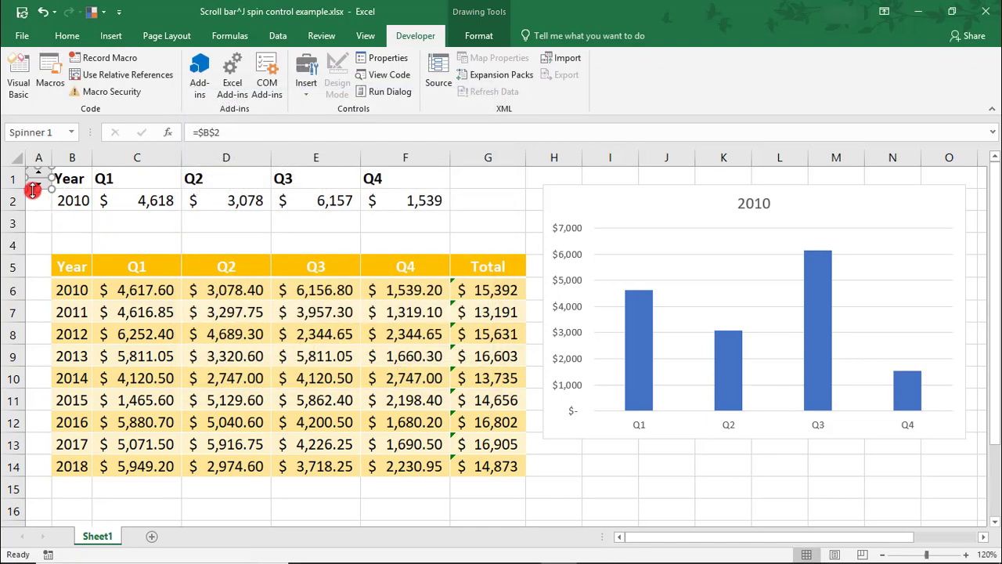
Move the spinner beside cell B2 and step the year to 2013.
{"action": "left_click_drag", "start_coordinate": [32, 190], "coordinate": [36, 215]}
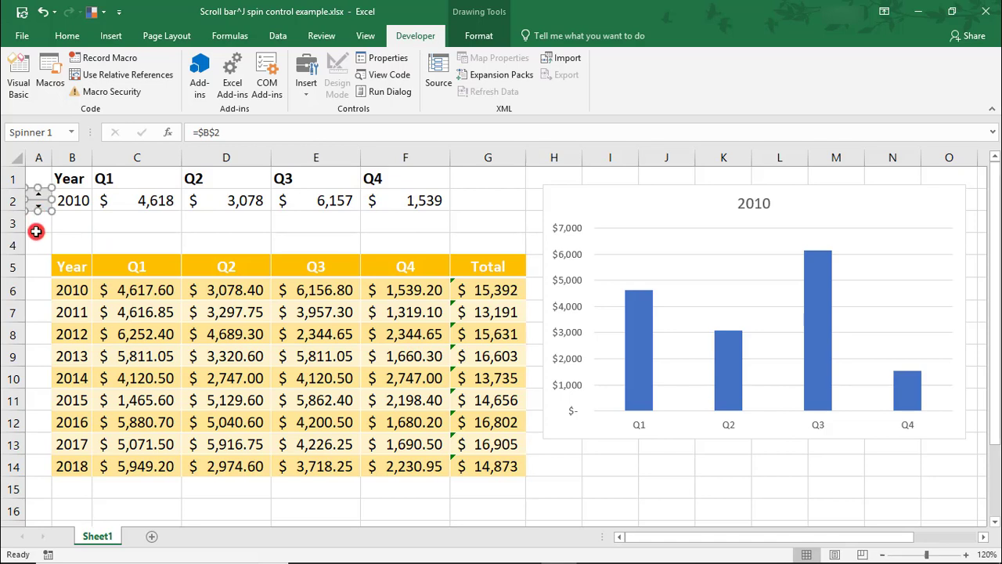
{"action": "left_click", "coordinate": [36, 229]}
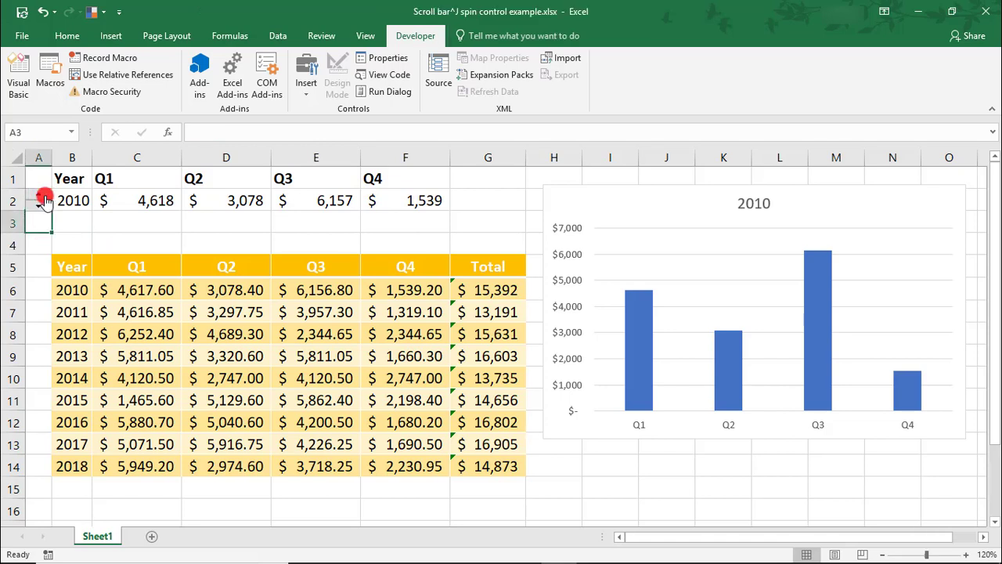
{"action": "left_click", "coordinate": [43, 195]}
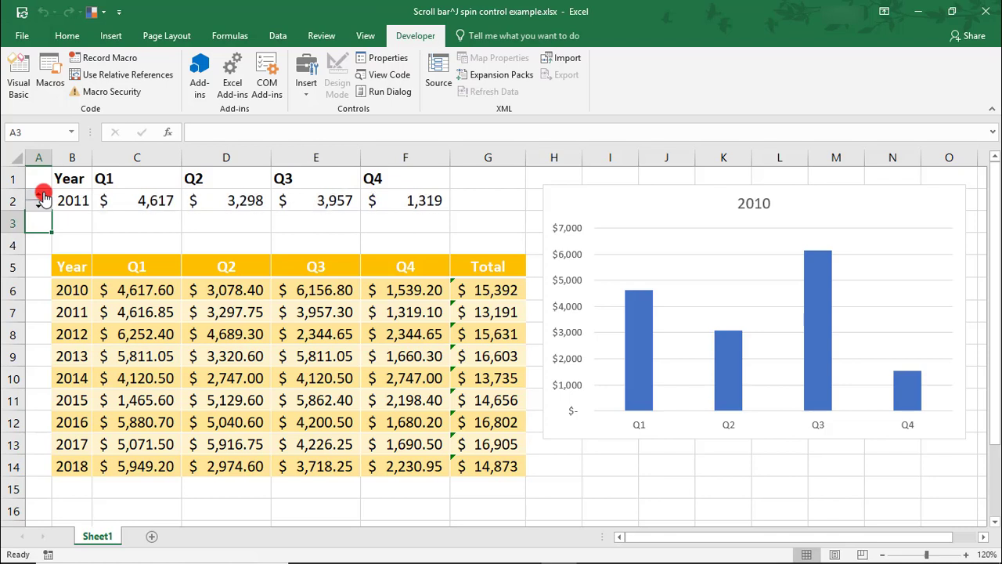
{"action": "left_click", "coordinate": [41, 208]}
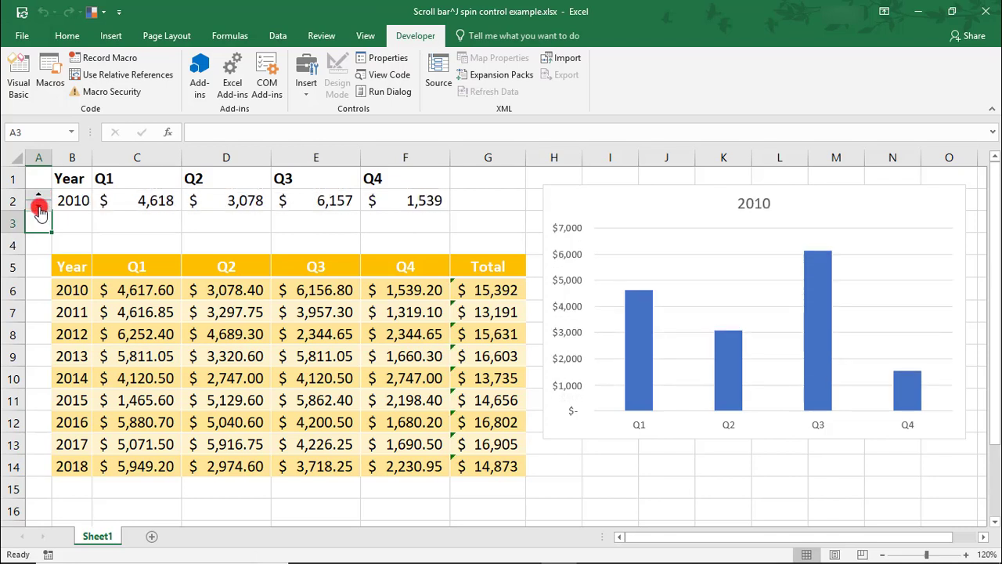
{"action": "left_click", "coordinate": [37, 185]}
{"action": "left_click", "coordinate": [39, 195]}
{"action": "left_click", "coordinate": [39, 195]}
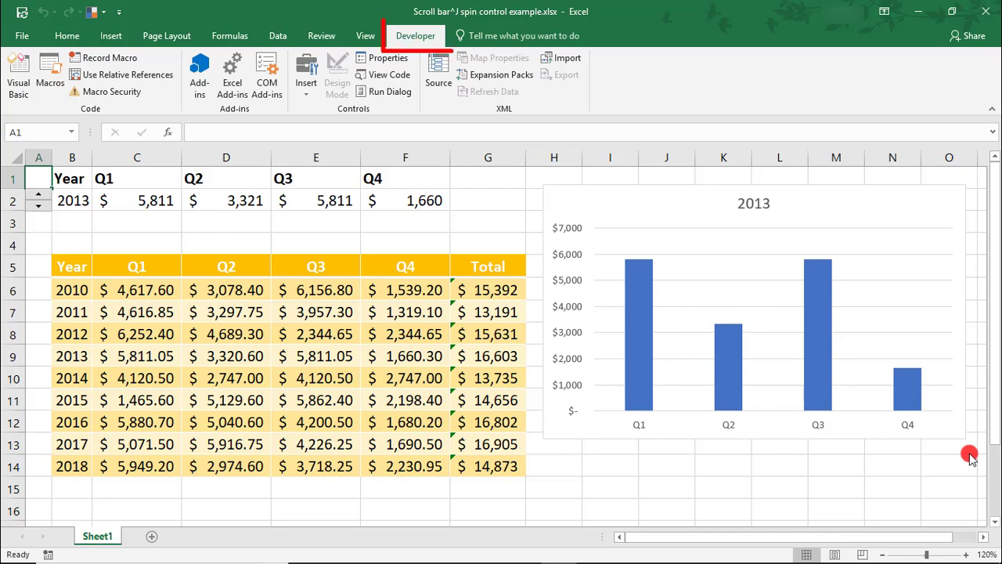
Draw a Form Controls scroll bar under the chart, widened to the chart's full width.
{"action": "left_click", "coordinate": [308, 83]}
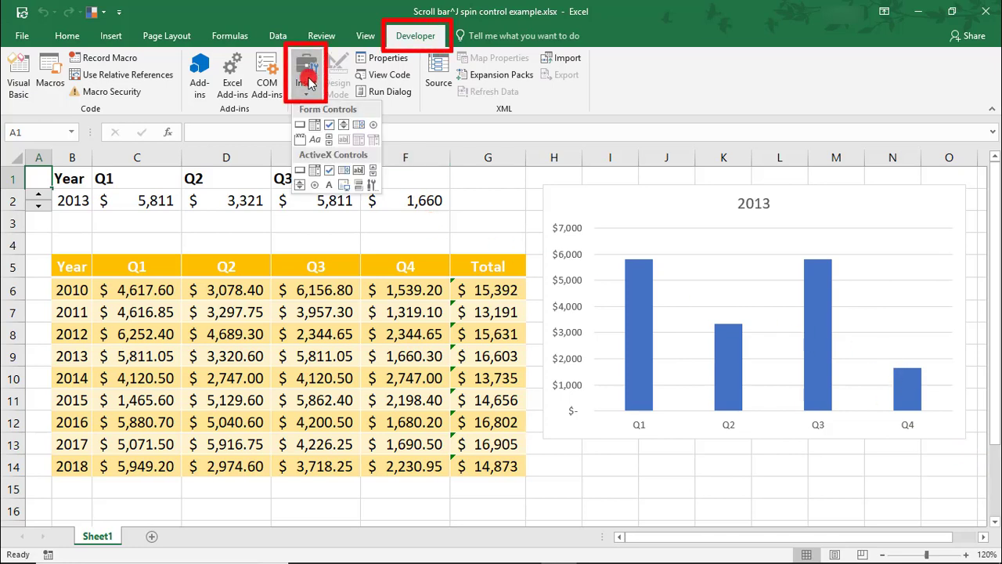
{"action": "left_click", "coordinate": [328, 142]}
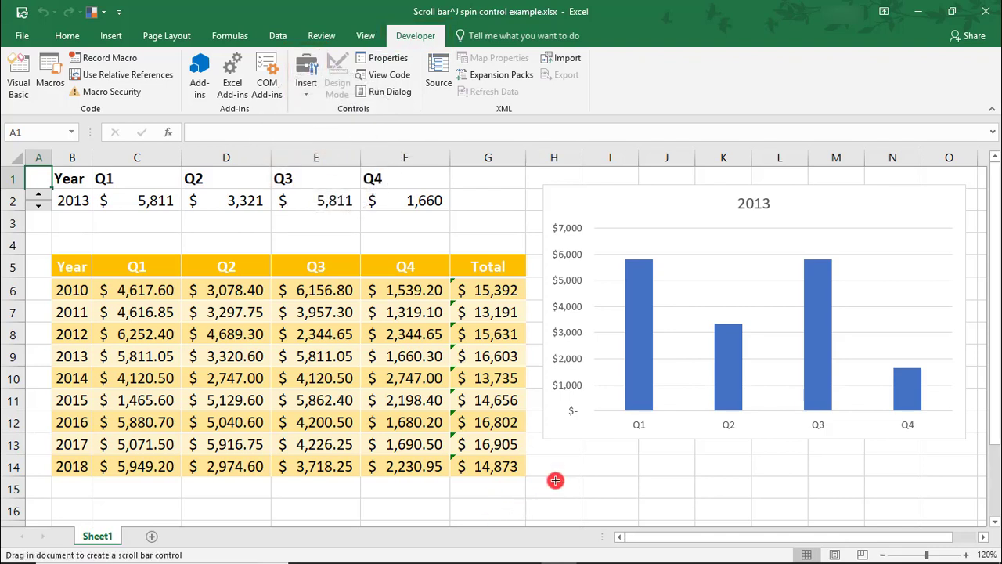
{"action": "mouse_move", "coordinate": [501, 443]}
{"action": "left_mouse_down"}
{"action": "mouse_move", "coordinate": [720, 462]}
{"action": "mouse_move", "coordinate": [956, 455]}
{"action": "left_mouse_up"}
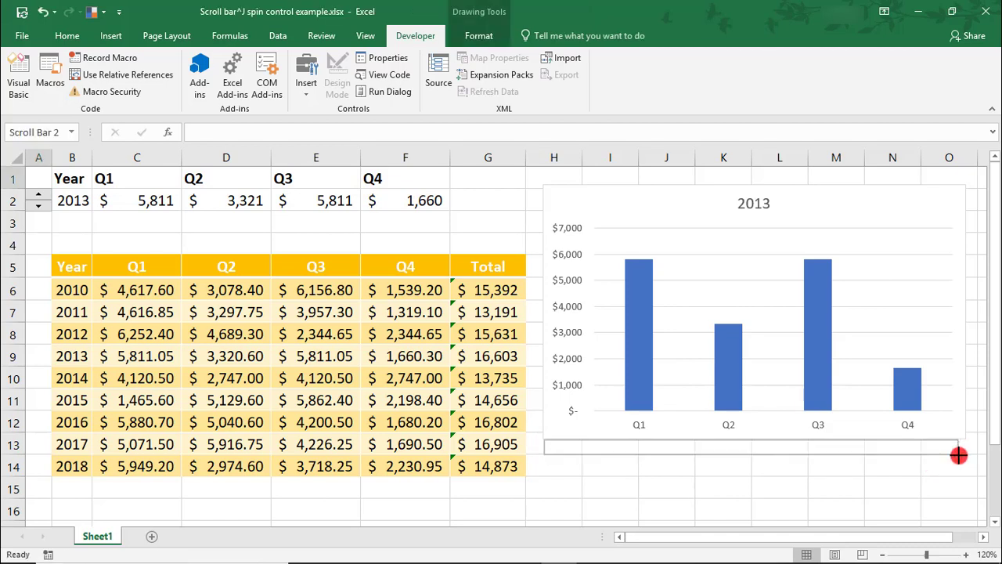
{"action": "left_click_drag", "start_coordinate": [956, 454], "coordinate": [966, 454]}
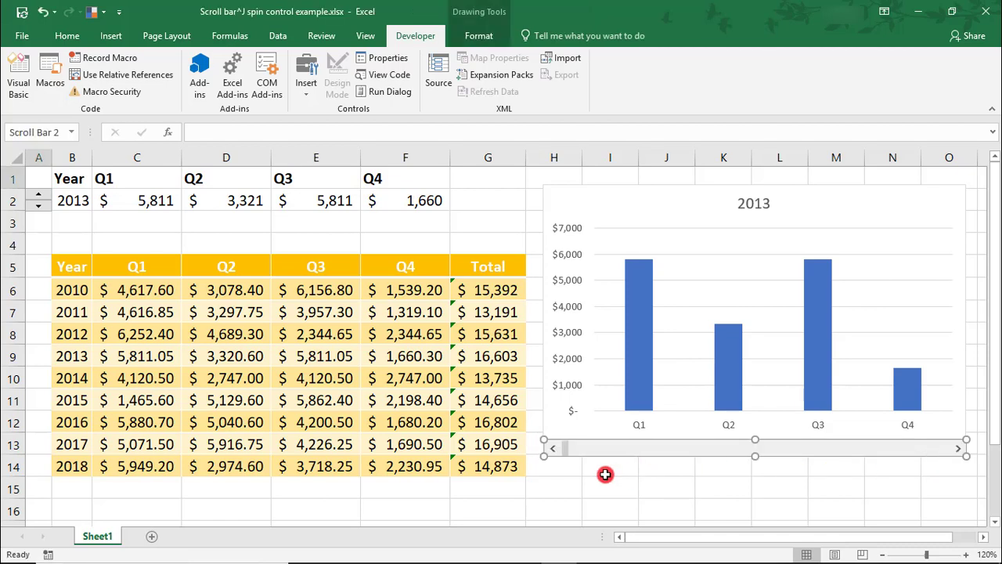
Give the scroll bar a current value of 2010, minimum 2010 and maximum 2018.
{"action": "left_click", "coordinate": [580, 469]}
{"action": "right_click", "coordinate": [577, 448]}
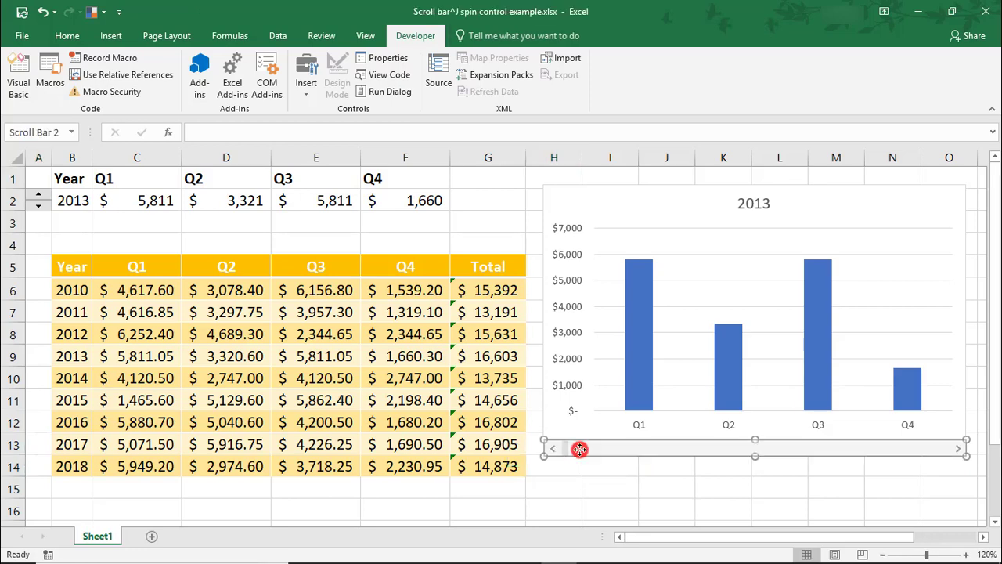
{"action": "key", "text": "Escape"}
{"action": "right_click", "coordinate": [567, 454]}
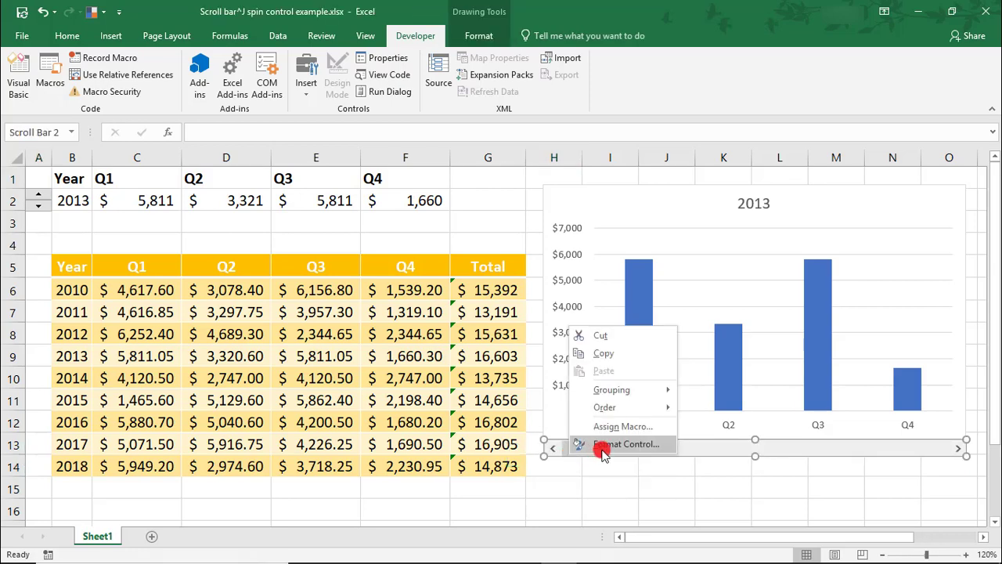
{"action": "left_click", "coordinate": [601, 444]}
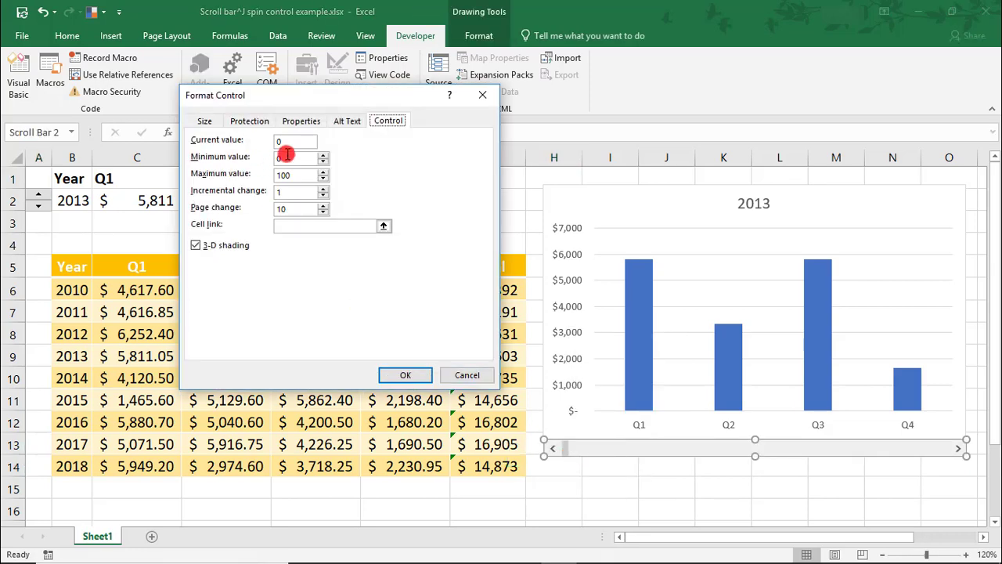
{"action": "left_click", "coordinate": [289, 143]}
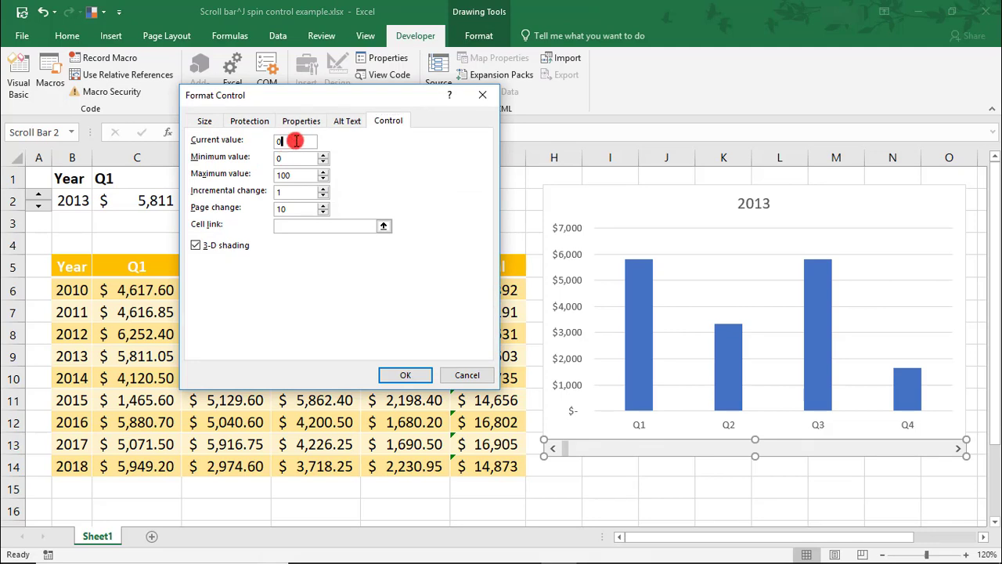
{"action": "type", "text": "2010"}
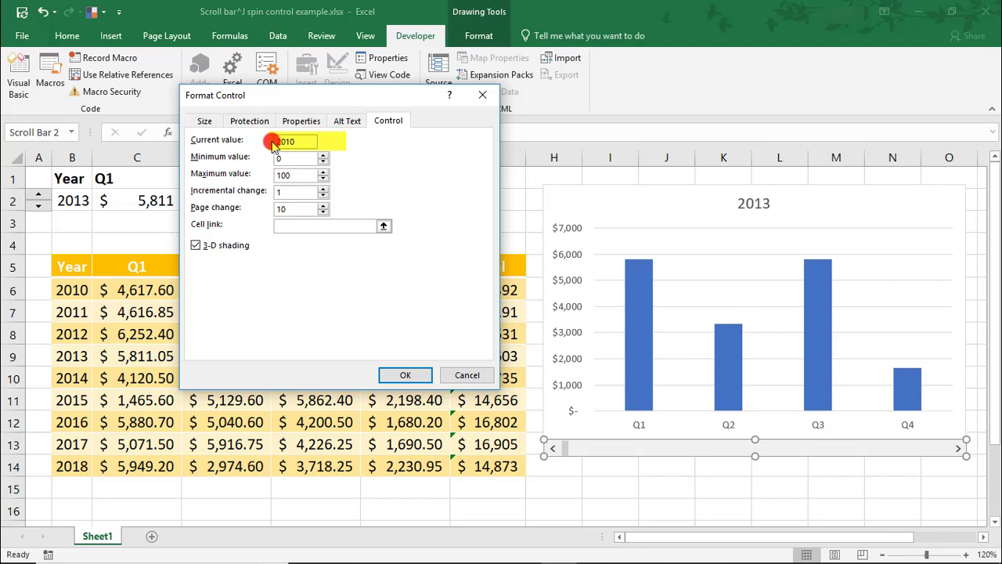
{"action": "key", "text": "Tab"}
{"action": "type", "text": "2"}
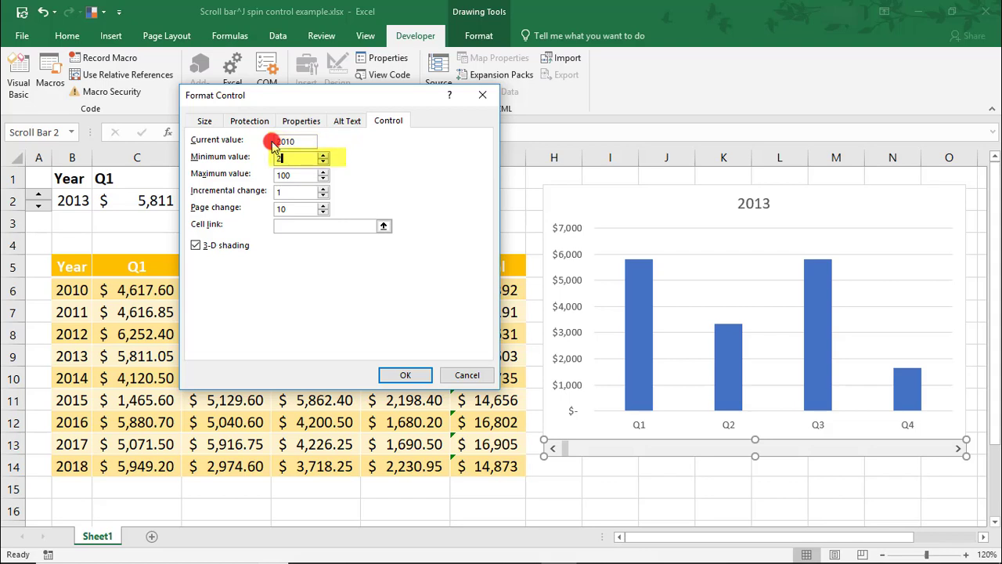
{"action": "type", "text": "010"}
{"action": "key", "text": "Tab"}
{"action": "type", "text": "201"}
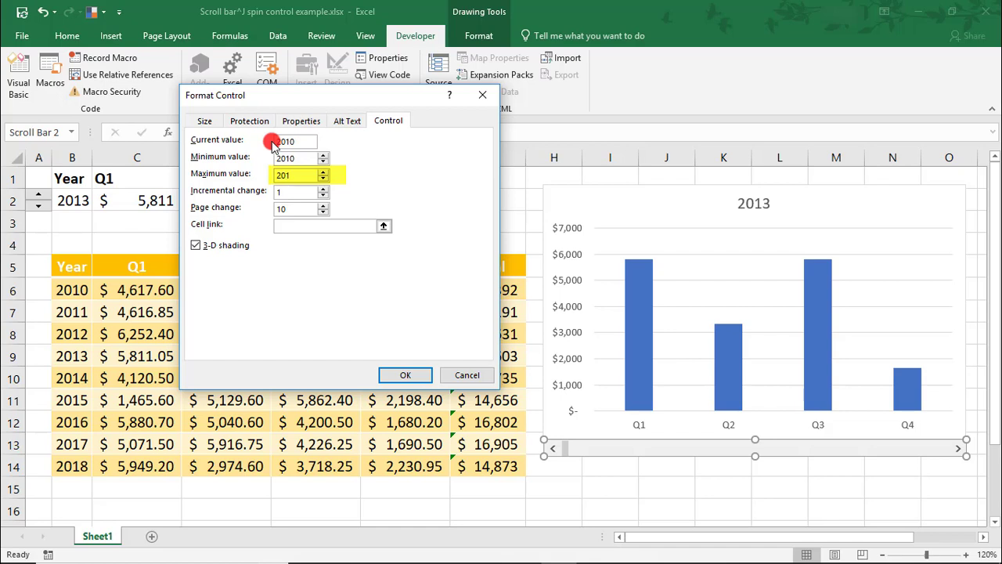
{"action": "type", "text": "8"}
{"action": "key", "text": "Tab"}
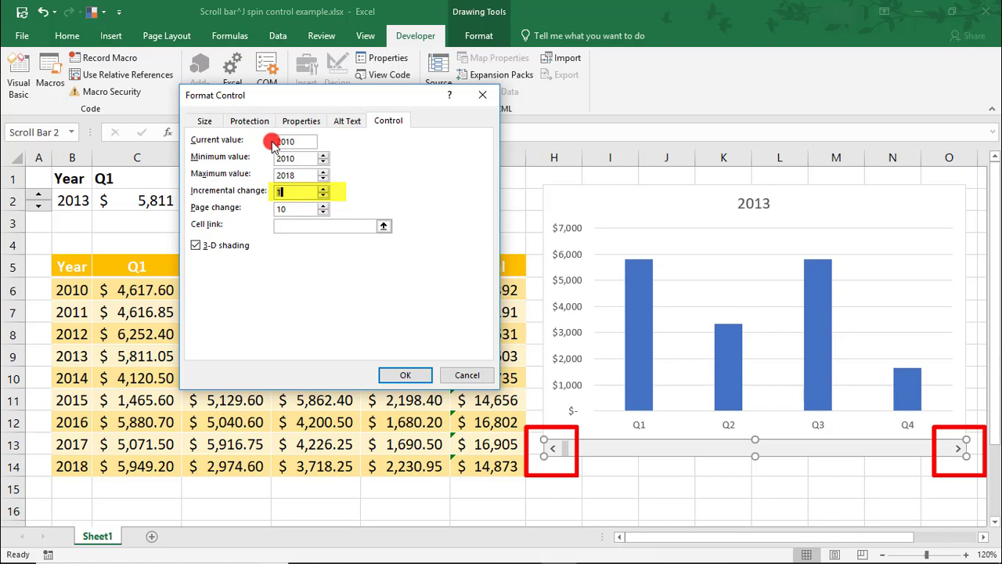
Set the scroll bar's page change to 1, link it to cell $B$2, and apply.
{"action": "left_click", "coordinate": [294, 210]}
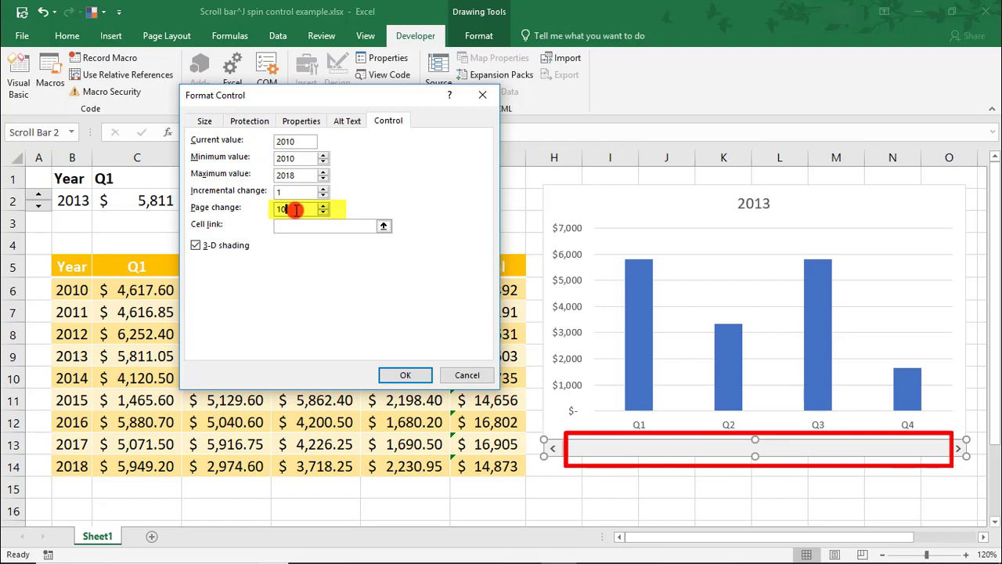
{"action": "left_click_drag", "start_coordinate": [294, 210], "coordinate": [272, 209]}
{"action": "key", "text": "BackSpace"}
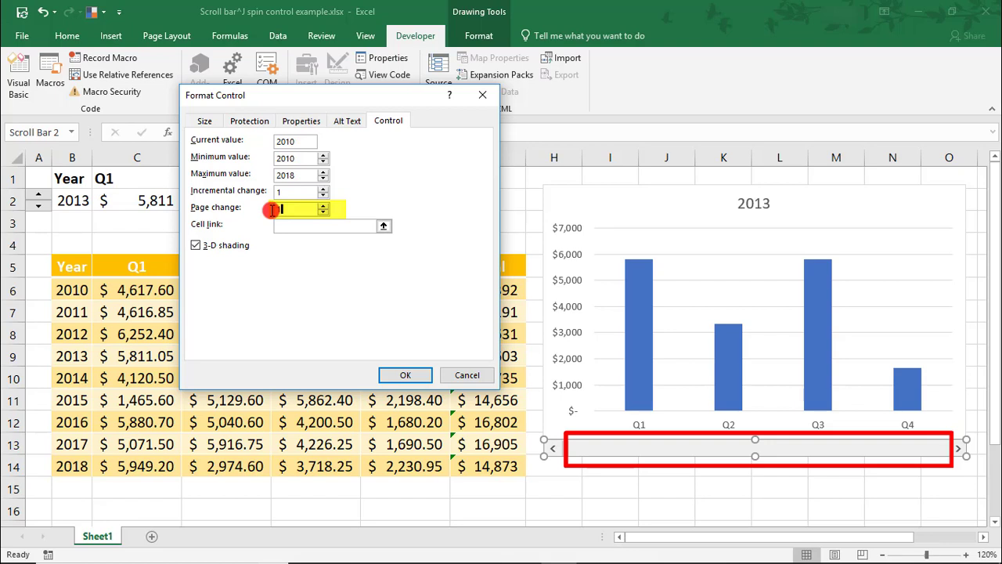
{"action": "type", "text": "1"}
{"action": "left_click", "coordinate": [288, 225]}
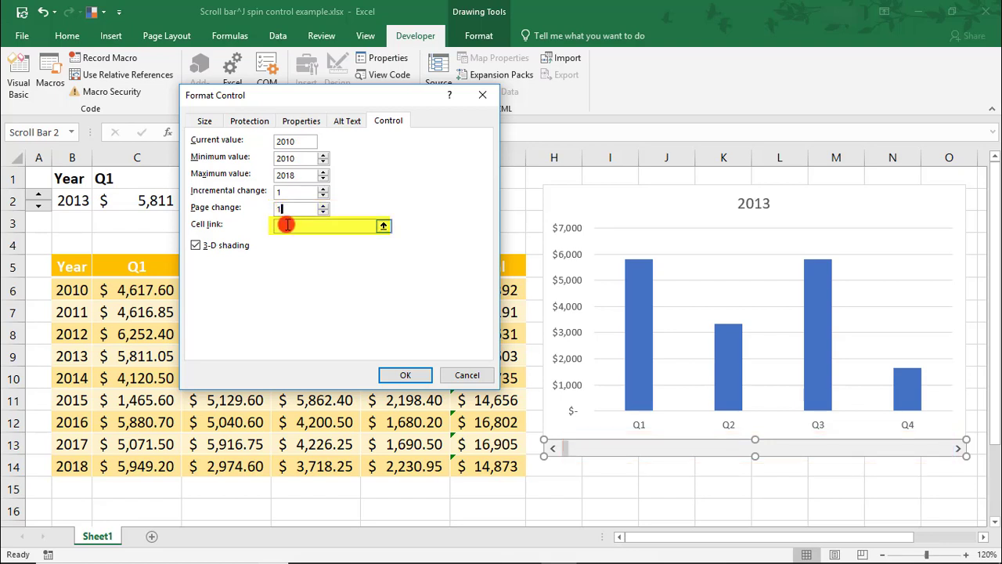
{"action": "left_click", "coordinate": [78, 200]}
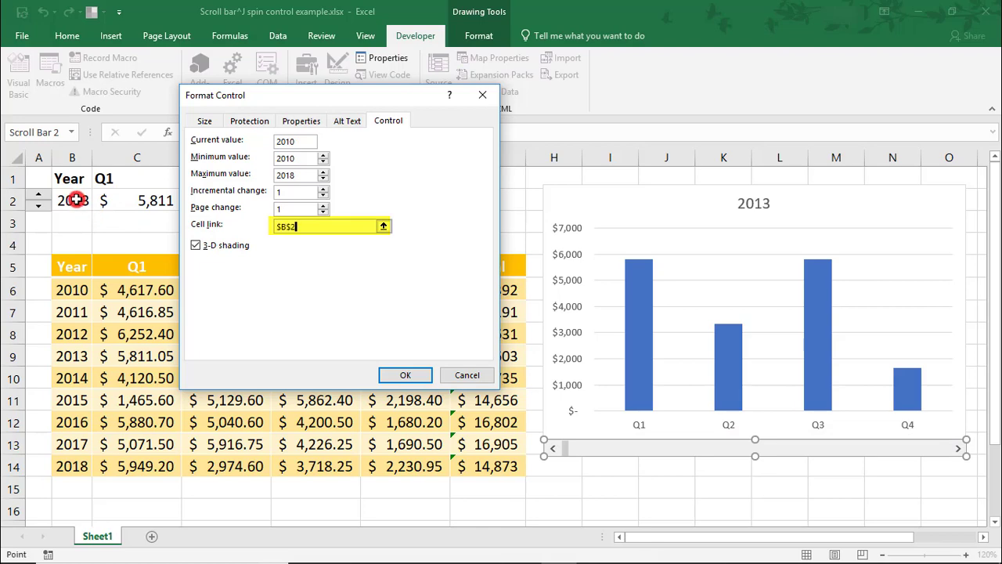
{"action": "left_click", "coordinate": [419, 375]}
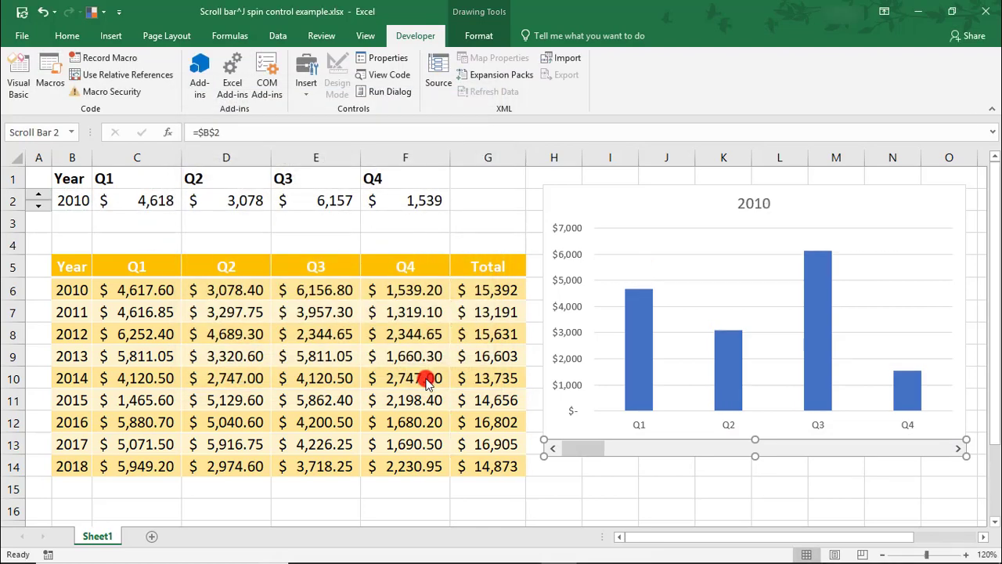
Move the scroll bar so the year cell shows 2012.
{"action": "left_click", "coordinate": [577, 485]}
{"action": "left_click_drag", "start_coordinate": [608, 450], "coordinate": [708, 454]}
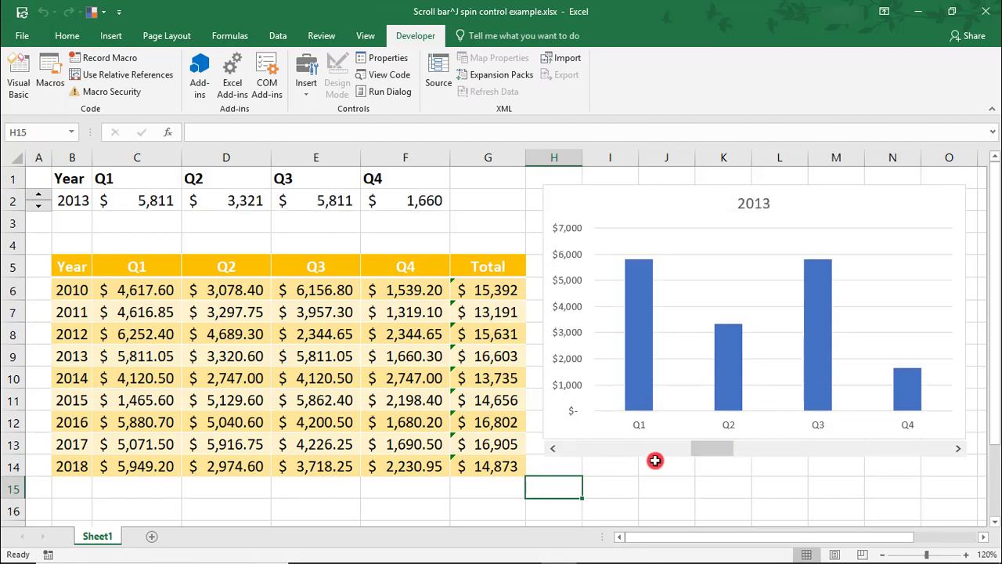
{"action": "left_click", "coordinate": [566, 455]}
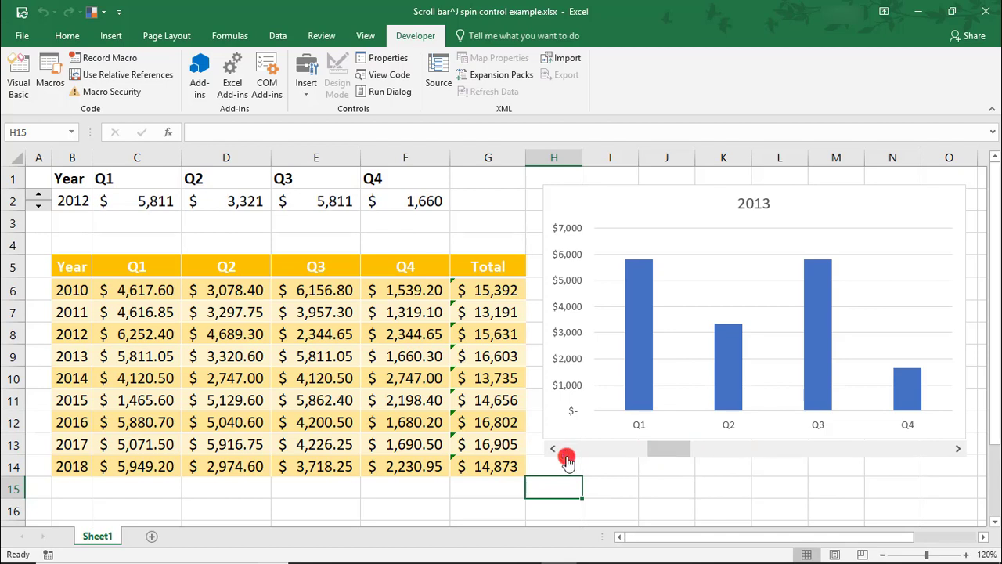
Select the scroll bar and the chart together.
{"action": "right_click", "coordinate": [566, 455]}
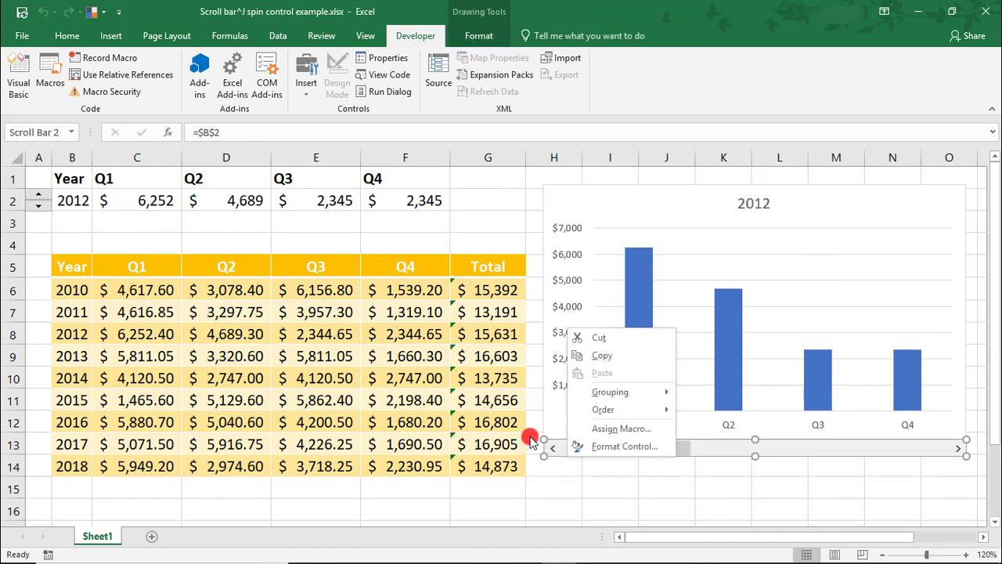
{"action": "key", "text": "Escape"}
{"action": "left_click", "coordinate": [544, 426]}
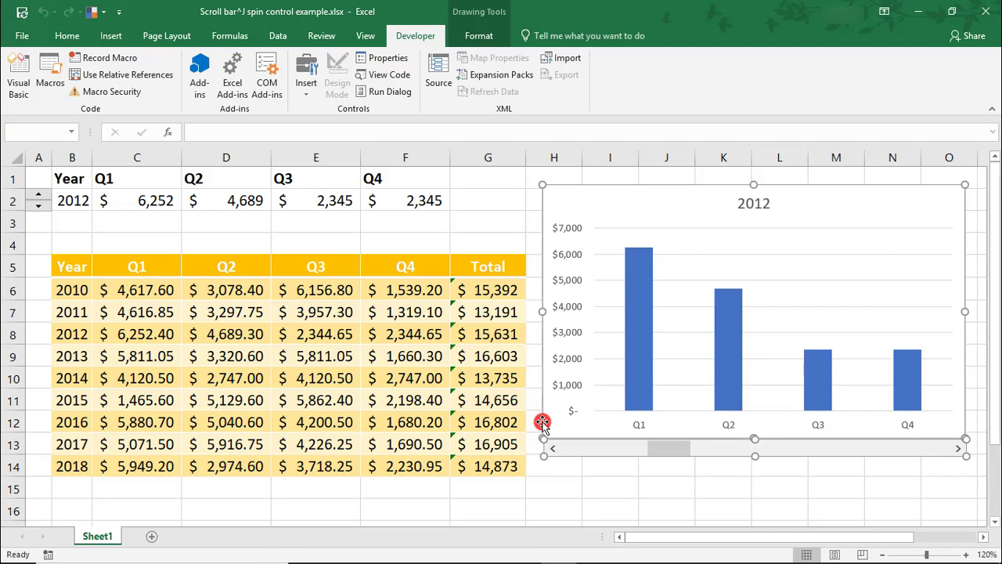
Group the chart and scroll bar into a single object.
{"action": "right_click", "coordinate": [542, 423]}
{"action": "mouse_move", "coordinate": [579, 284]}
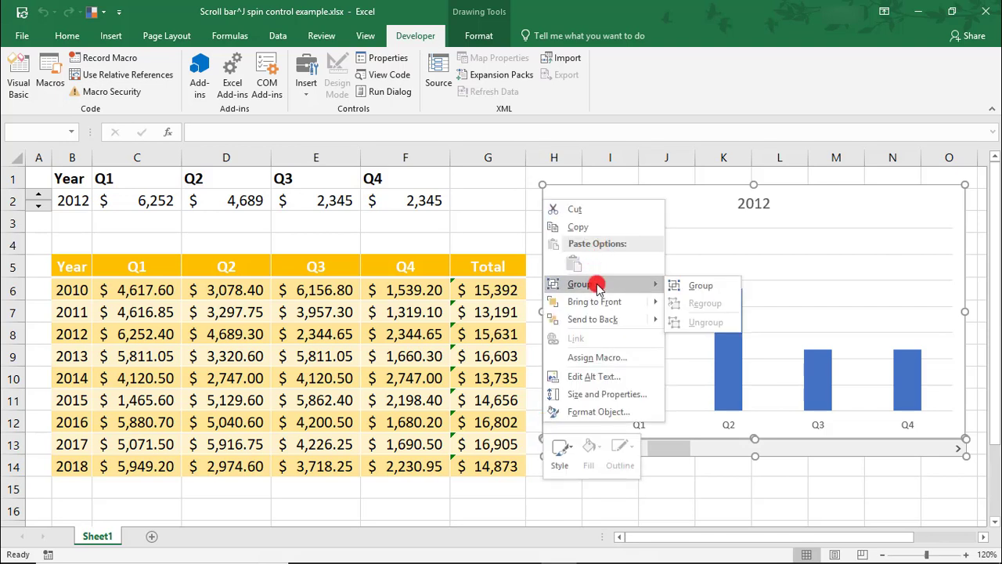
{"action": "left_click", "coordinate": [680, 284]}
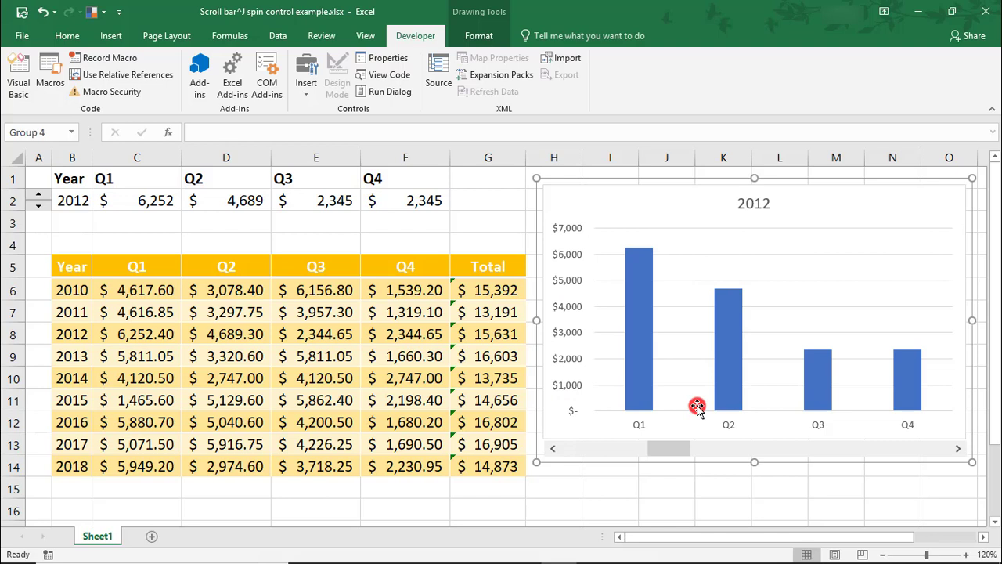
{"action": "left_click", "coordinate": [660, 490]}
Resize the grouped chart from its top-left corner.
{"action": "left_click", "coordinate": [542, 185]}
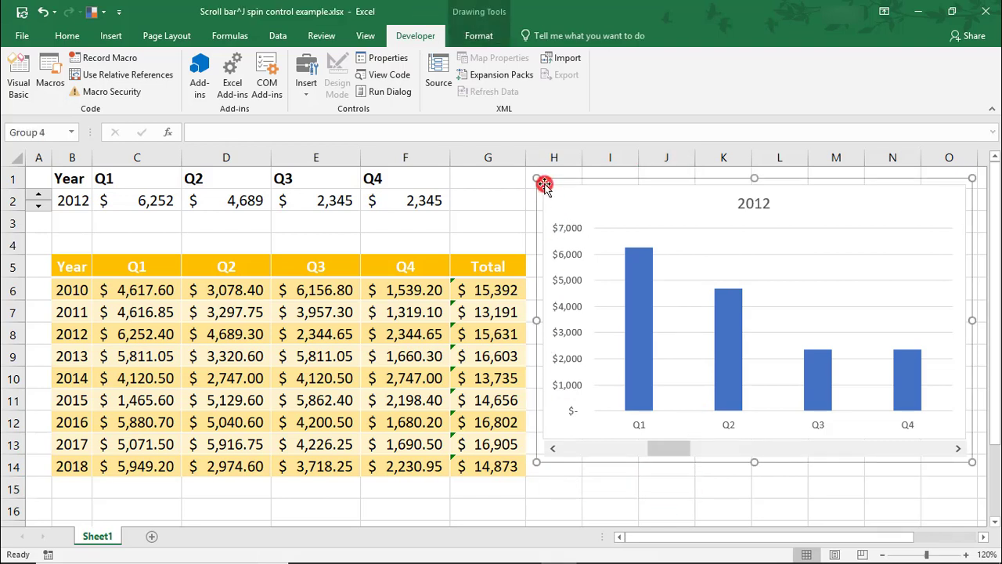
{"action": "mouse_move", "coordinate": [534, 179]}
{"action": "left_mouse_down"}
{"action": "mouse_move", "coordinate": [569, 196]}
{"action": "mouse_move", "coordinate": [515, 178]}
{"action": "left_mouse_up"}
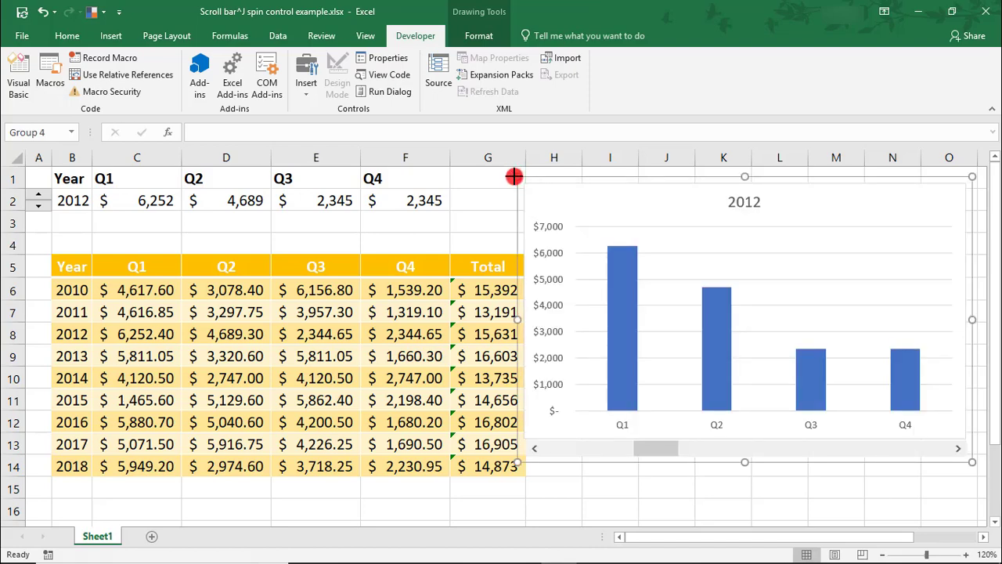
{"action": "left_click_drag", "start_coordinate": [517, 178], "coordinate": [532, 185]}
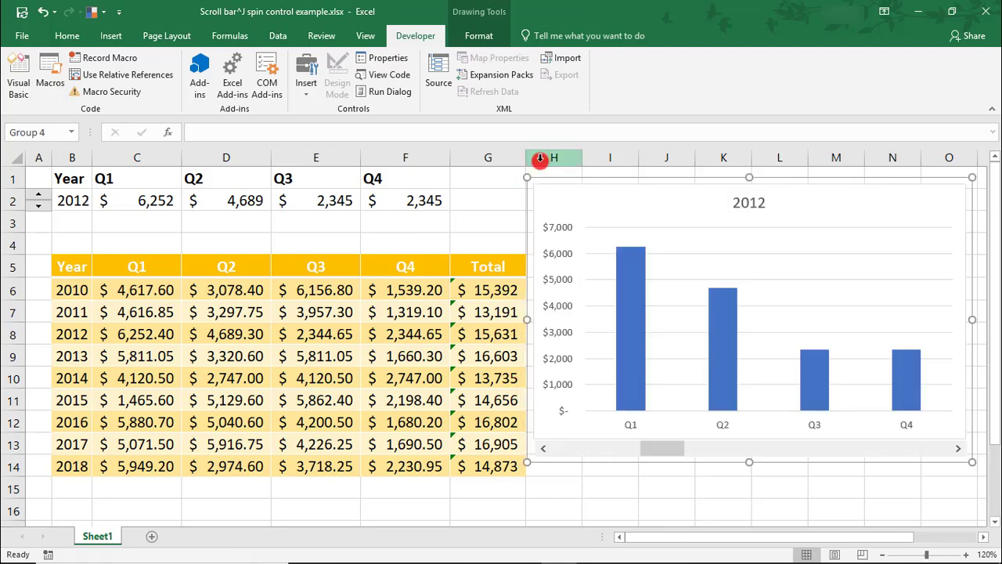
{"action": "key", "text": "Escape"}
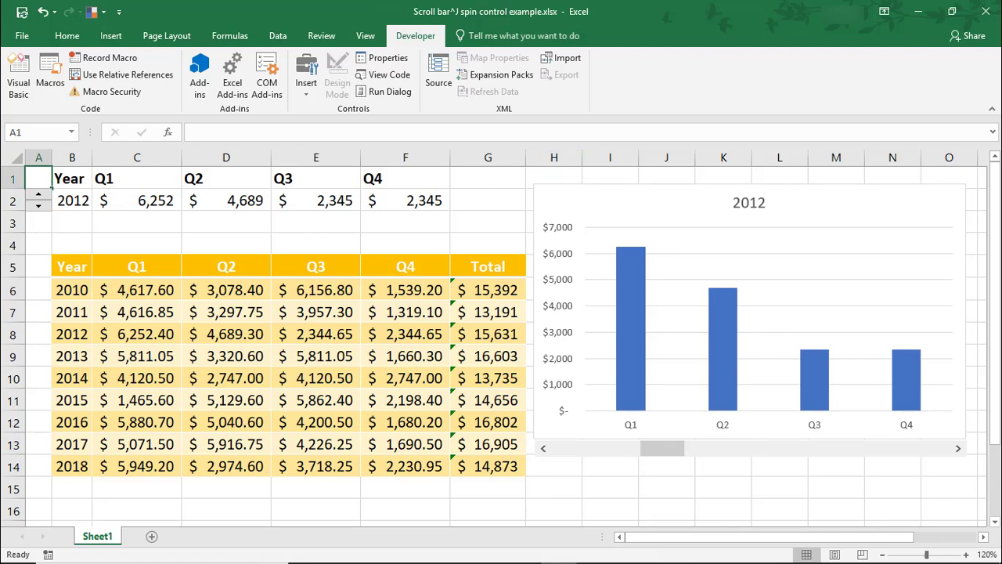